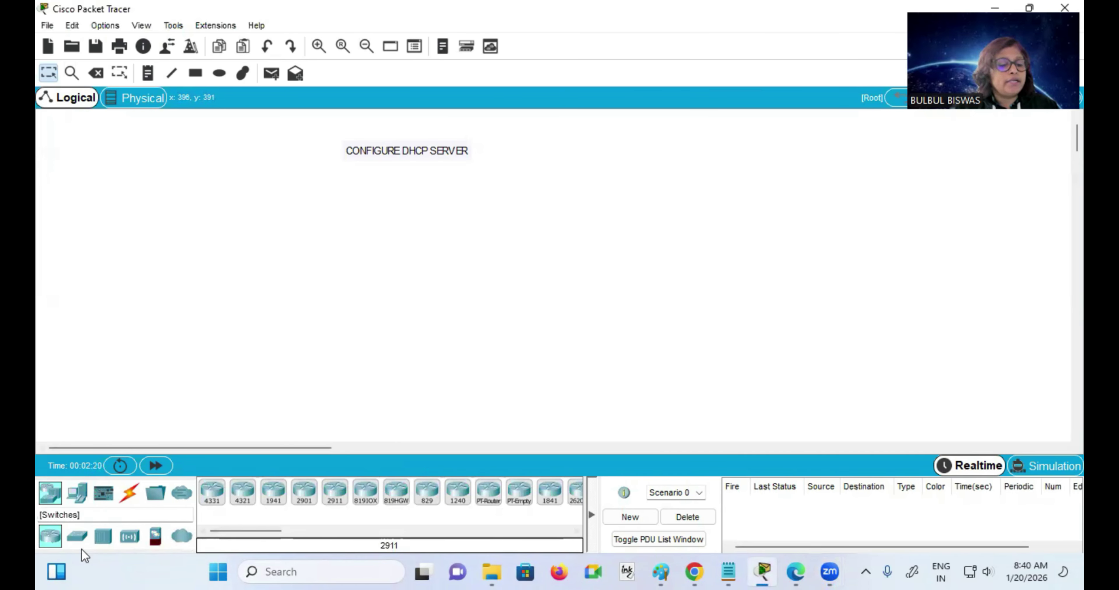
# - Place a 2960 switch below the title, a server to its left, and a PC and a laptop to its right
pyautogui.click(78, 538)
pyautogui.moveTo(211, 494); pyautogui.dragTo(386, 256)
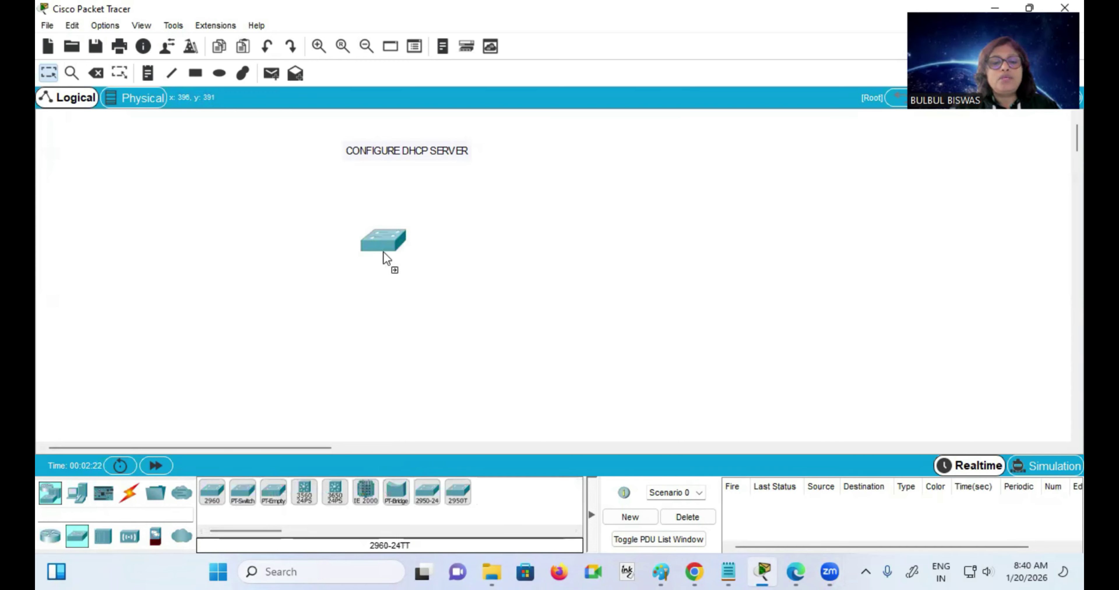
pyautogui.click(116, 500)
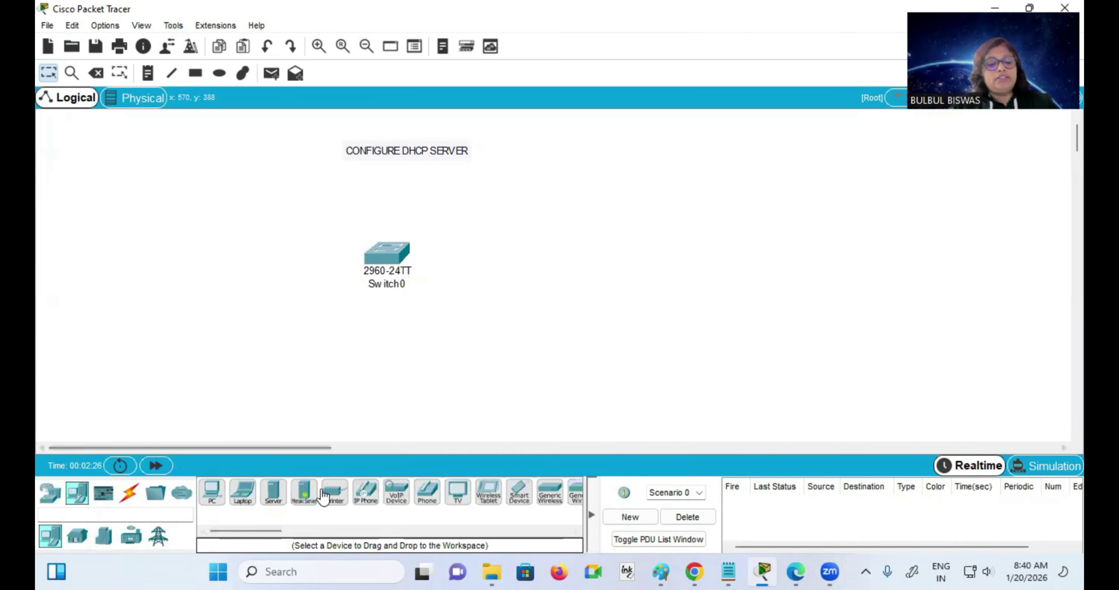
pyautogui.moveTo(273, 495); pyautogui.dragTo(206, 248)
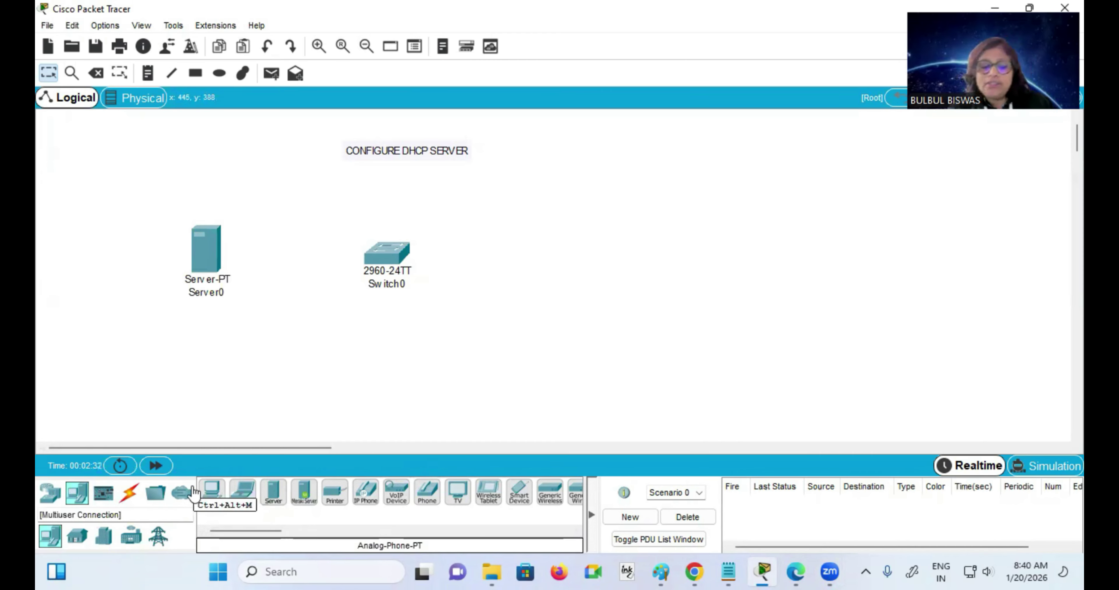
pyautogui.moveTo(212, 495); pyautogui.dragTo(560, 208)
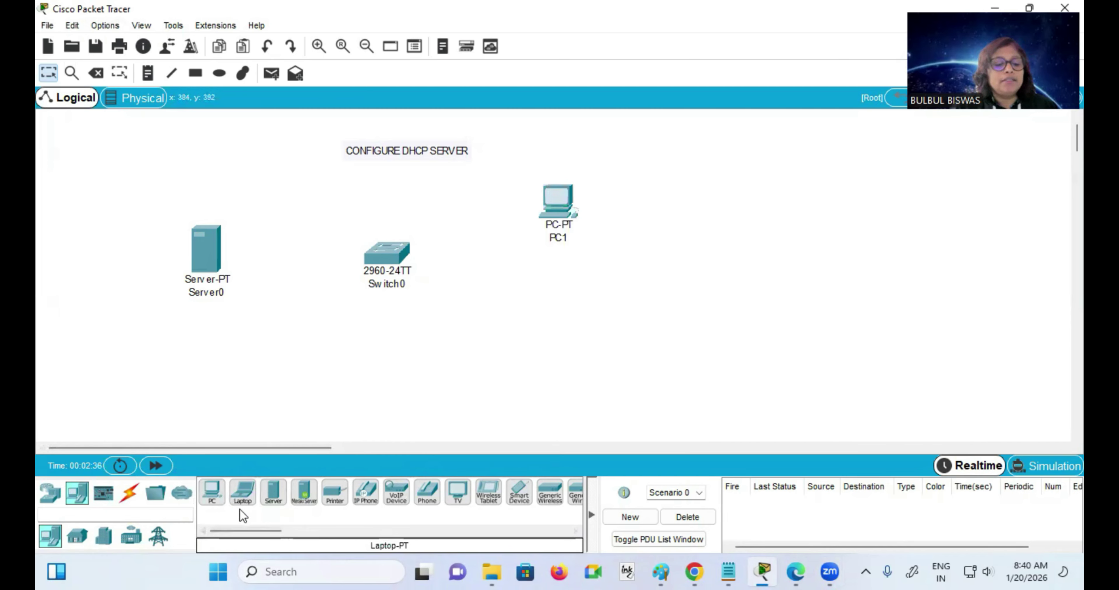
pyautogui.moveTo(248, 499); pyautogui.dragTo(544, 320)
pyautogui.moveTo(544, 320)
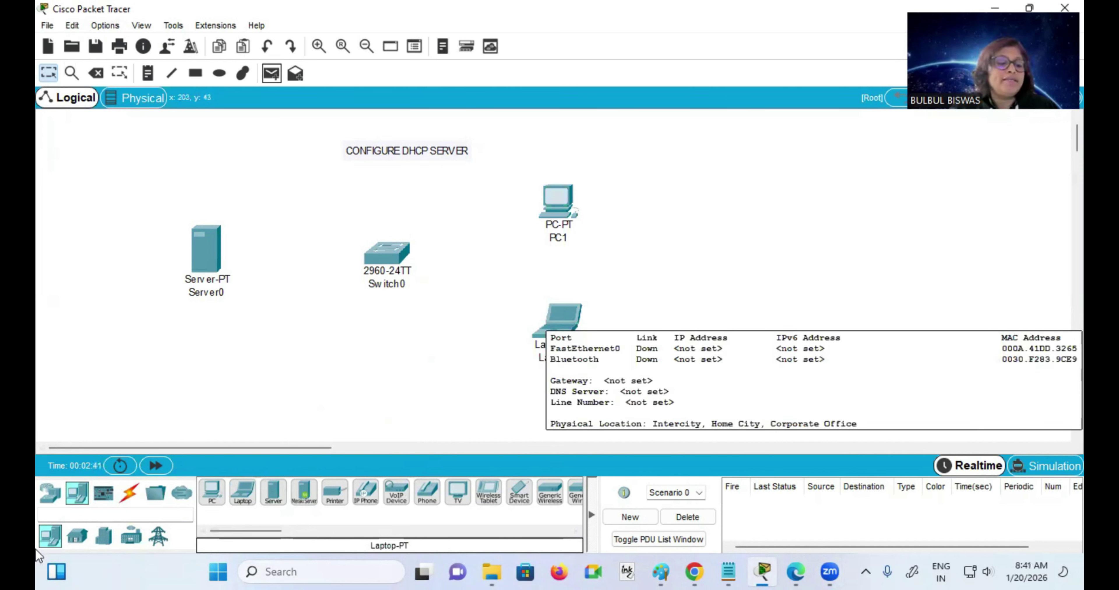
# - Connect the server, the PC and the laptop to the switch with automatically chosen cables, and fast-forward the simulation time
pyautogui.click(130, 494)
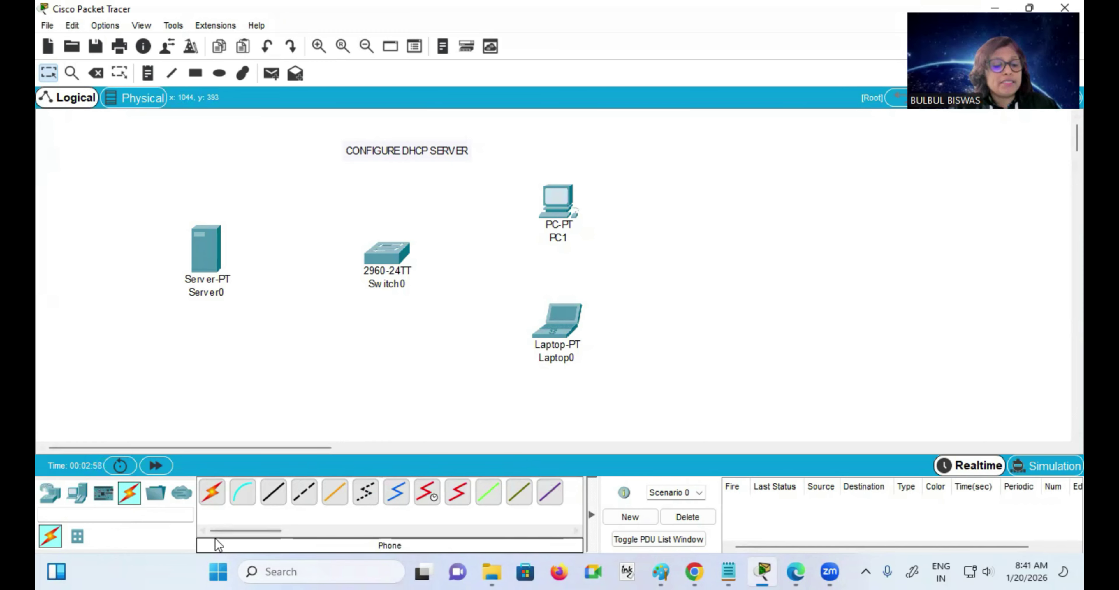
pyautogui.click(214, 493)
pyautogui.click(213, 256)
pyautogui.click(393, 260)
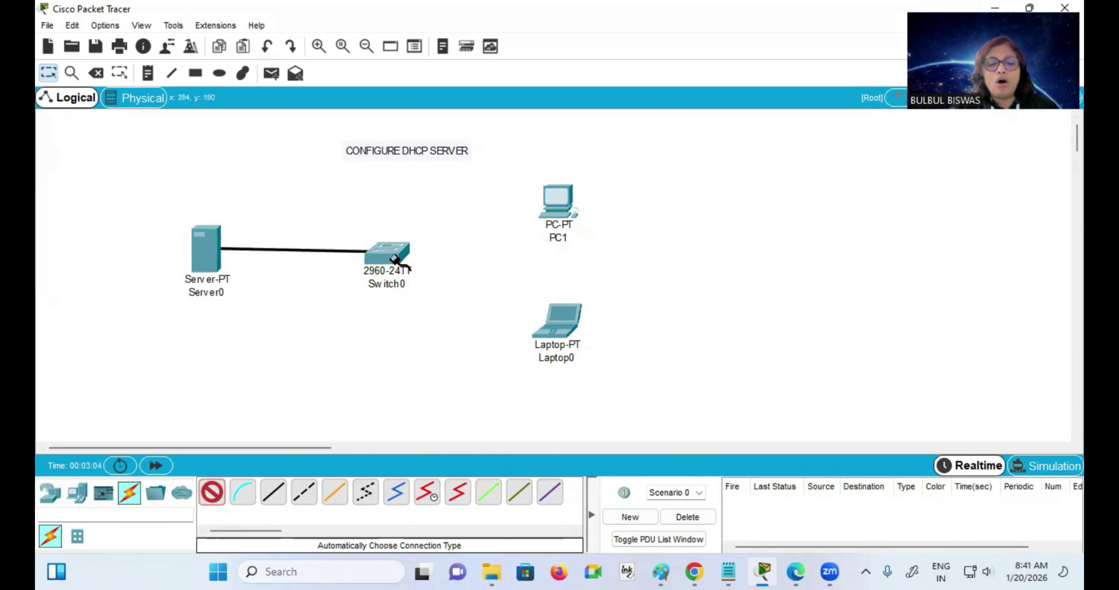
pyautogui.click(560, 204)
pyautogui.click(395, 260)
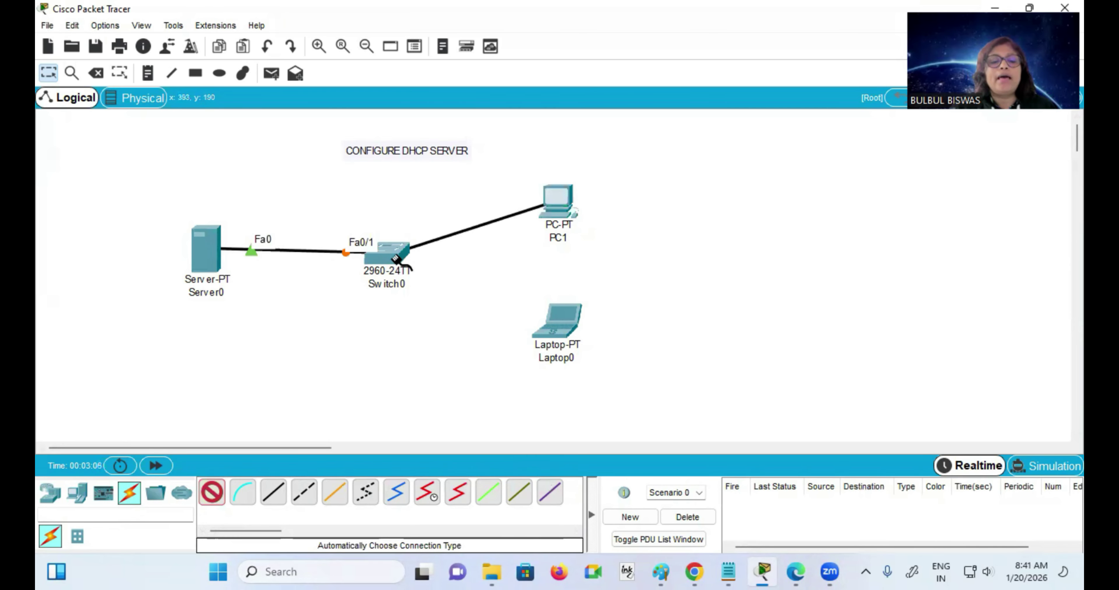
pyautogui.click(550, 330)
pyautogui.click(384, 256)
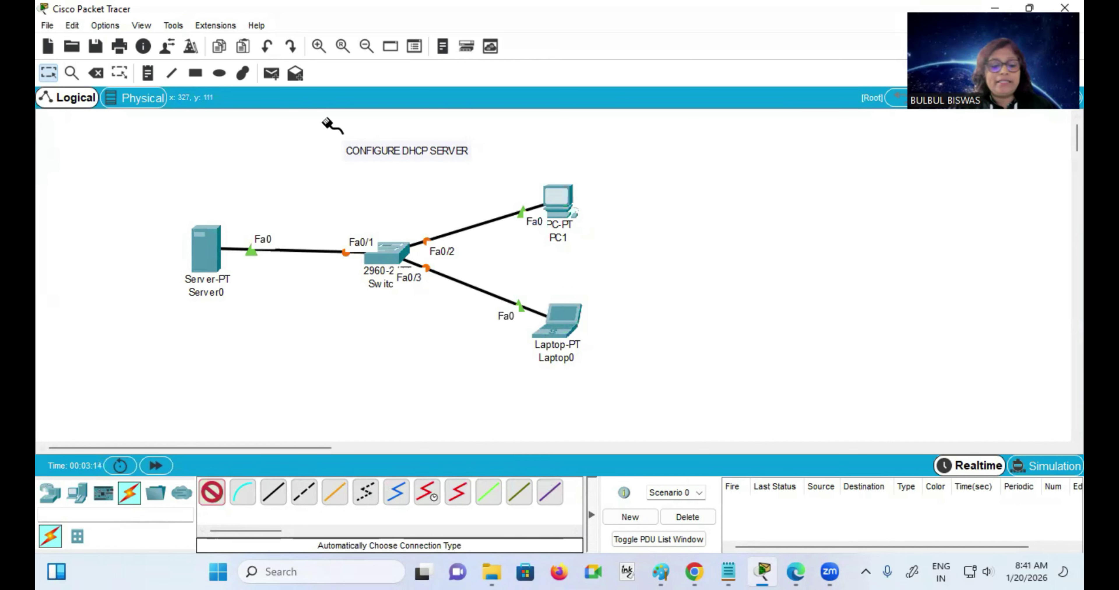
pyautogui.click(214, 493)
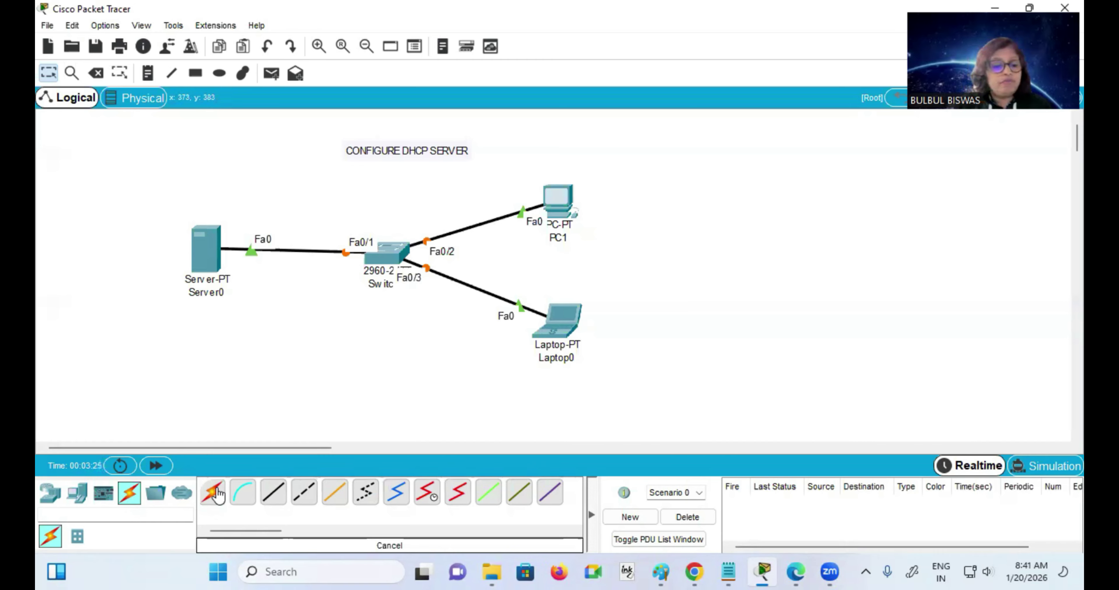
pyautogui.click(156, 466)
# - Add a note below the server reading "DHCP SERVER" with a second line "IP=10.1.1.1"
pyautogui.click(148, 75)
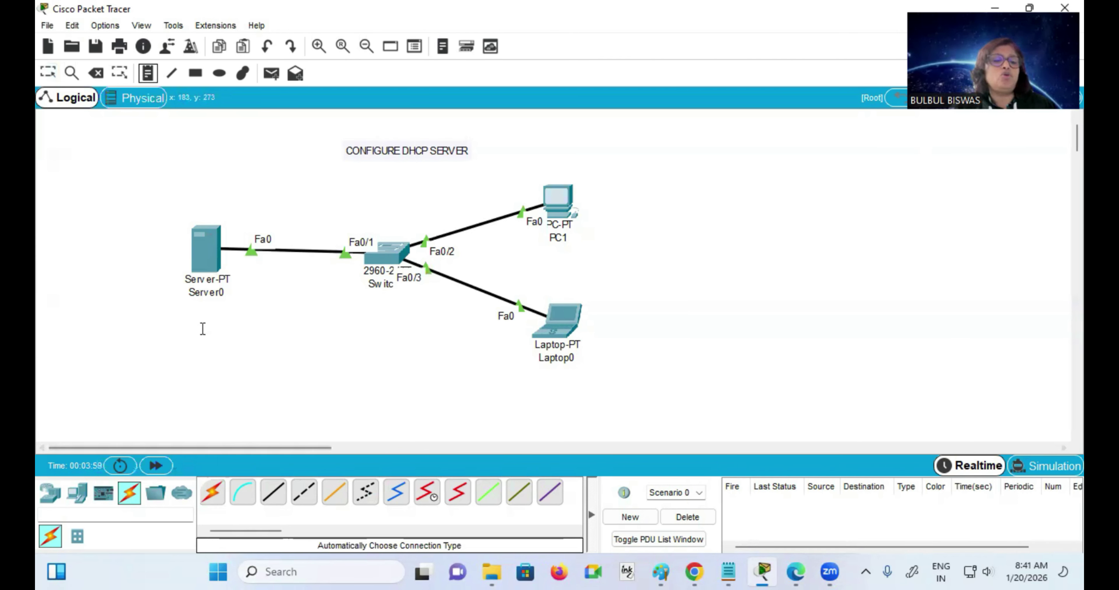
pyautogui.click(163, 314)
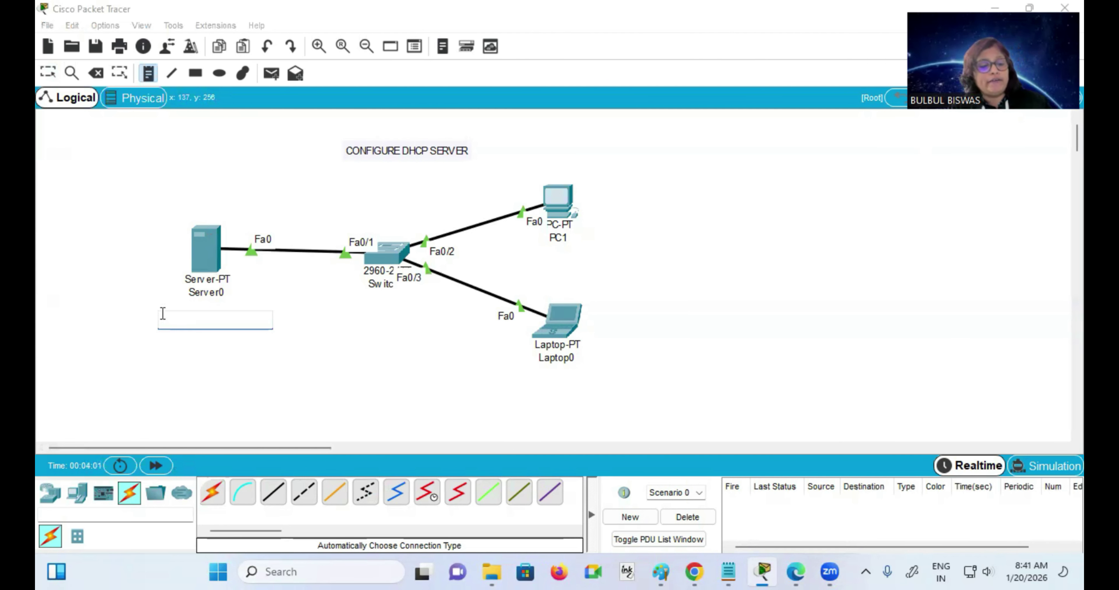
pyautogui.write('D')
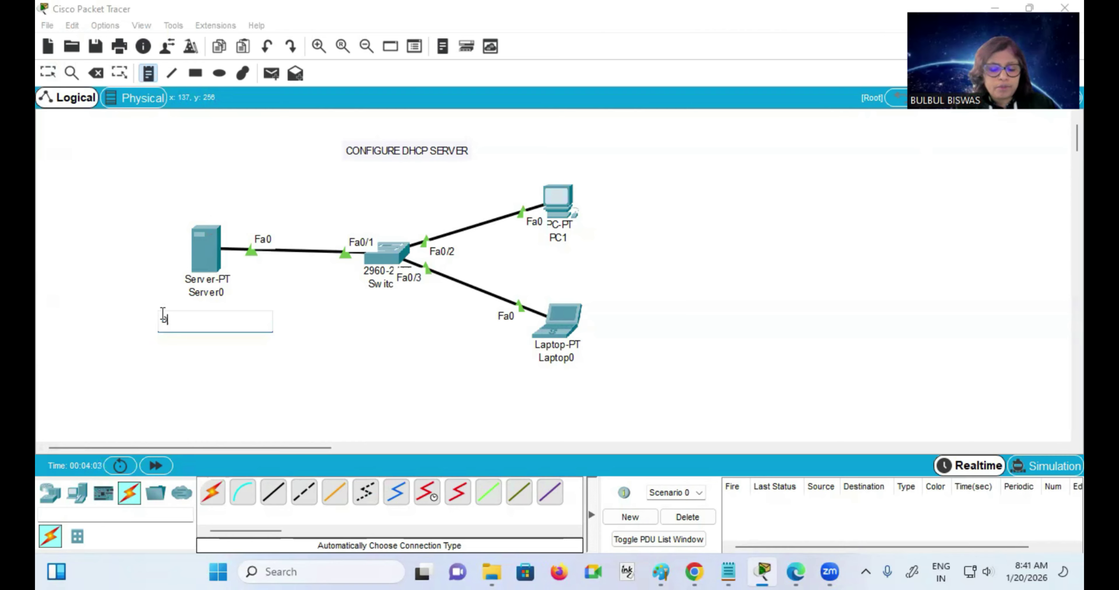
pyautogui.write('HCP SERVER')
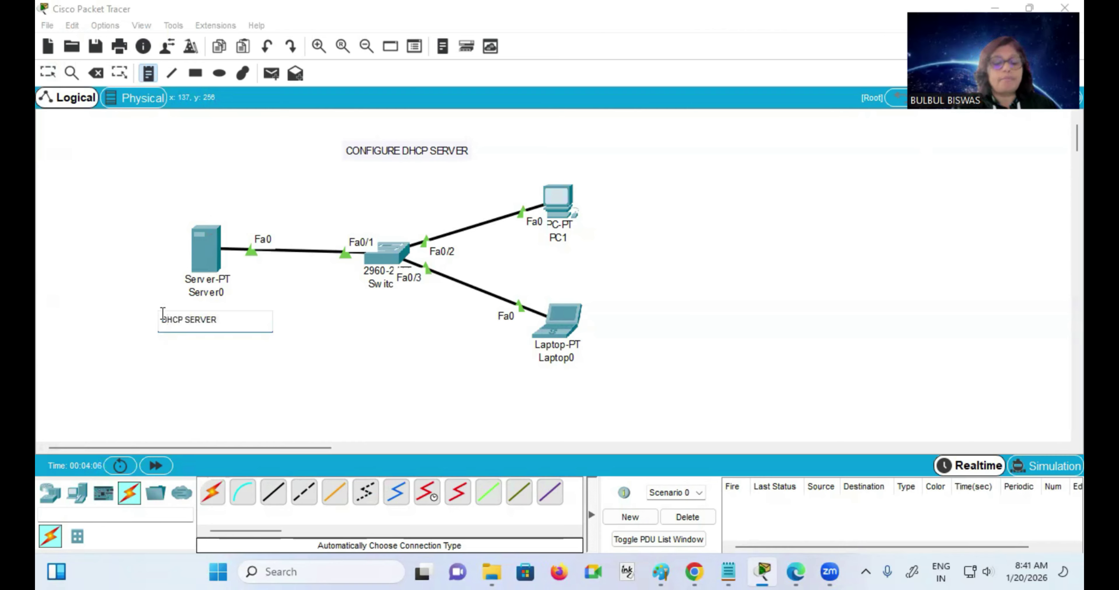
pyautogui.press('Return')
pyautogui.write('IP=10.1')
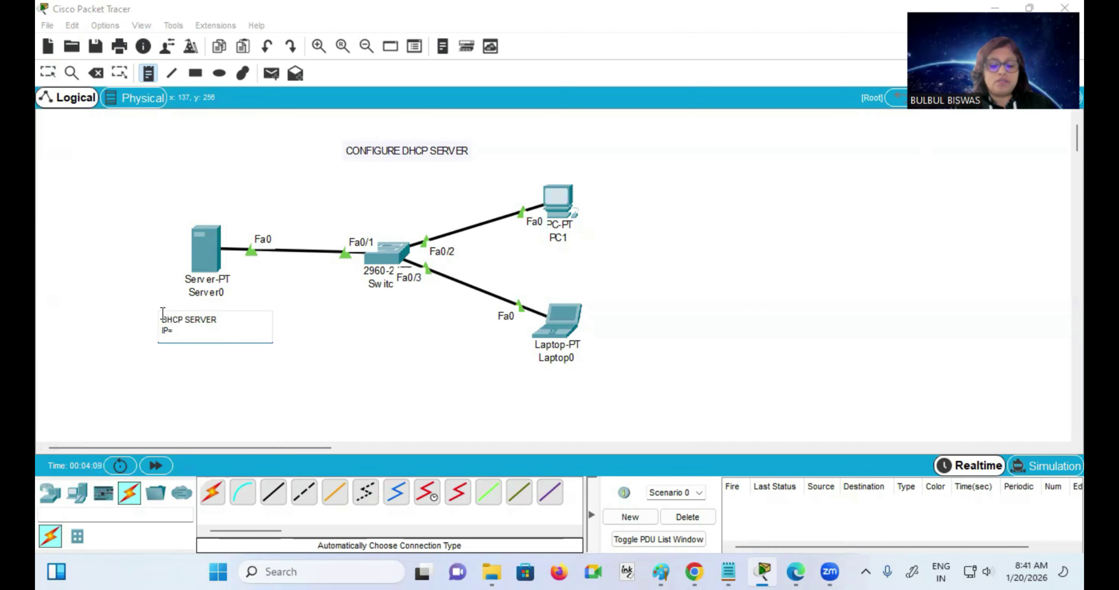
pyautogui.write('.1.1')
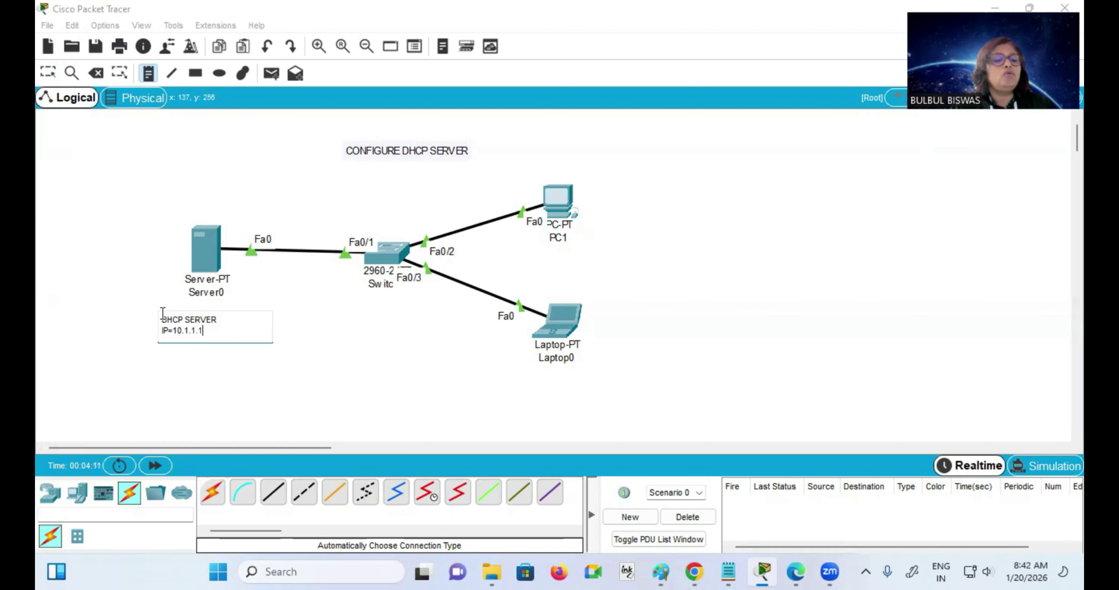
# - Add the lines "DG=10.1.1.2" and "DNS=10.1.1.3" to the server note
pyautogui.press('Return')
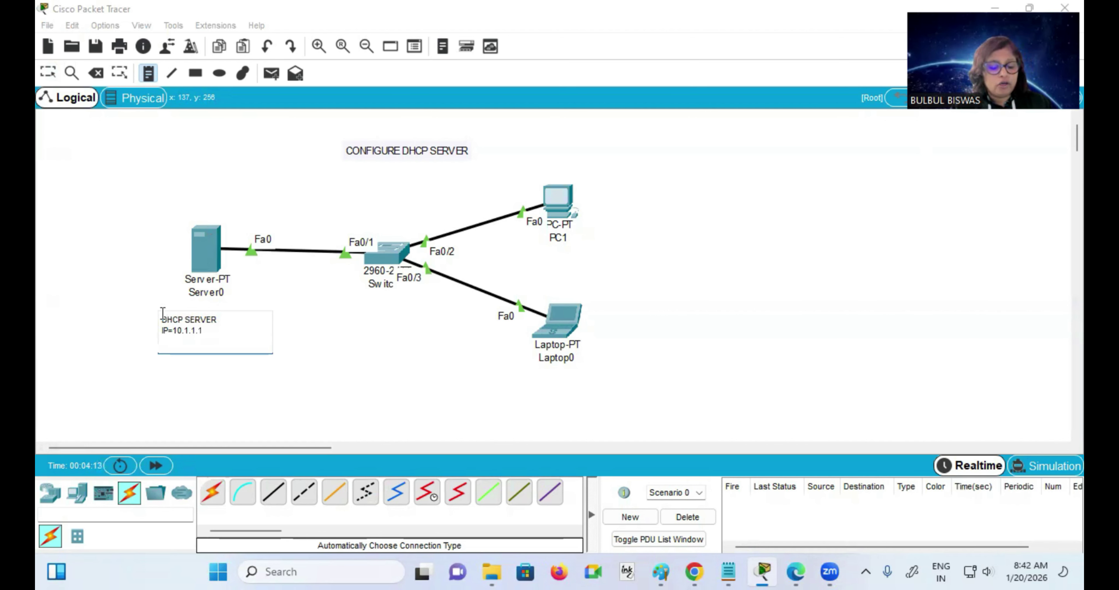
pyautogui.write('DG=')
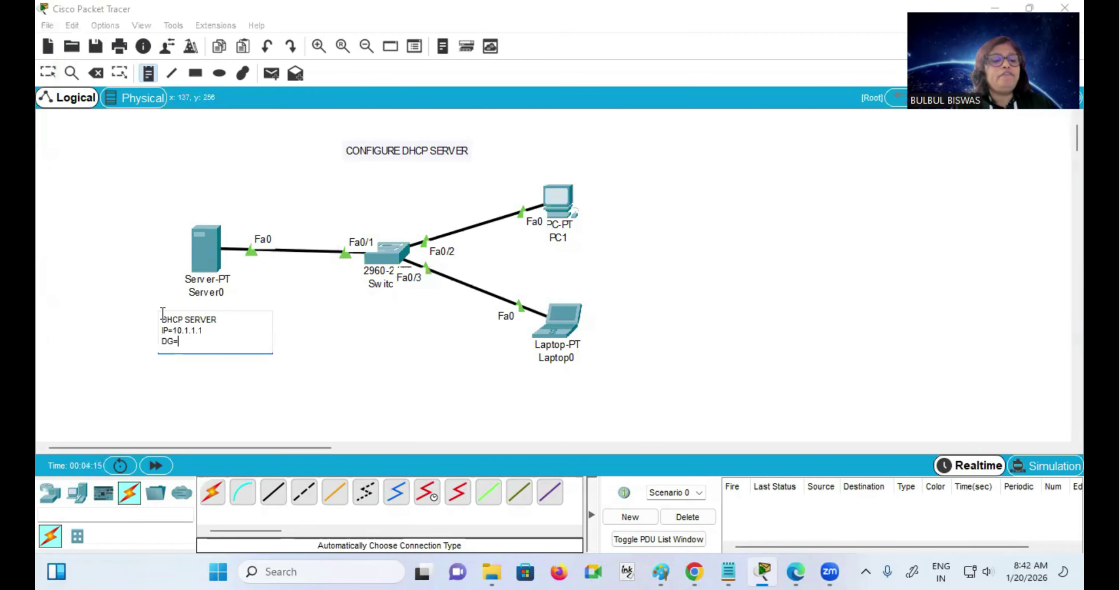
pyautogui.write('10')
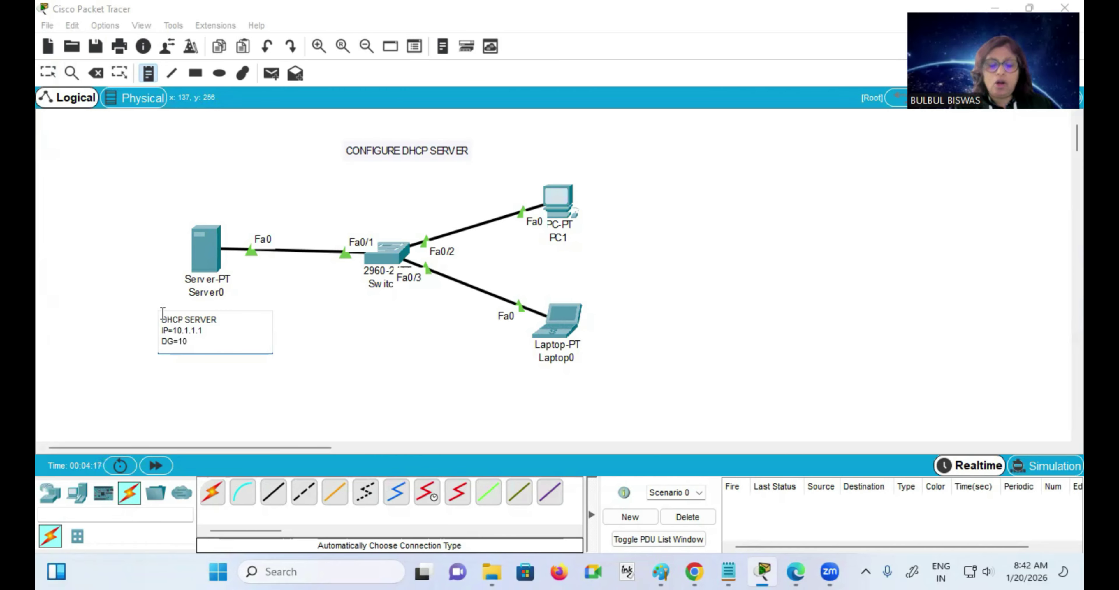
pyautogui.write('.1.1.2')
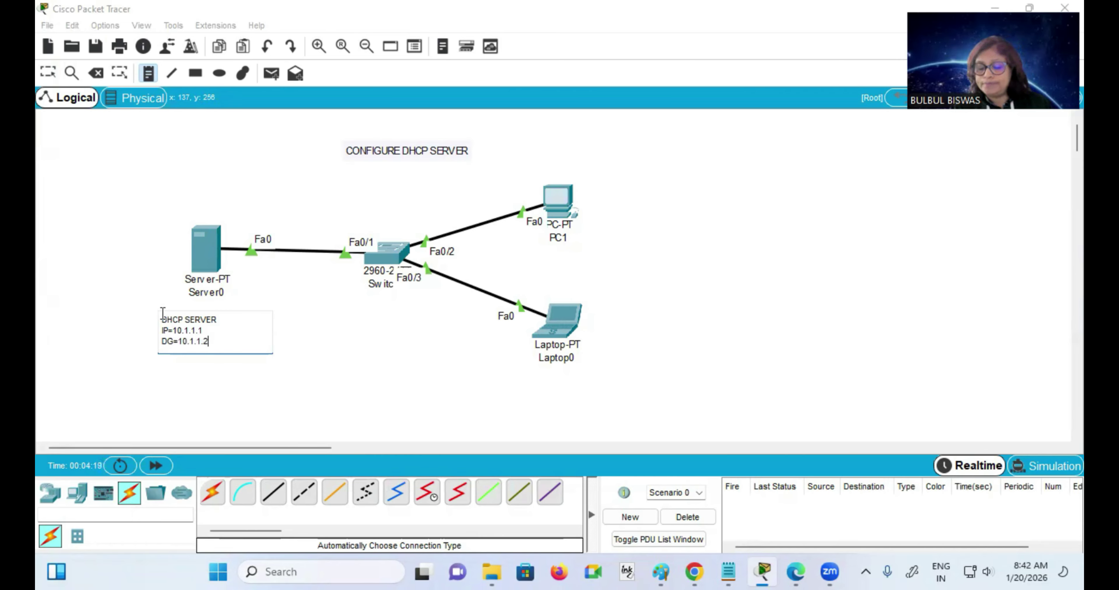
pyautogui.press('Return')
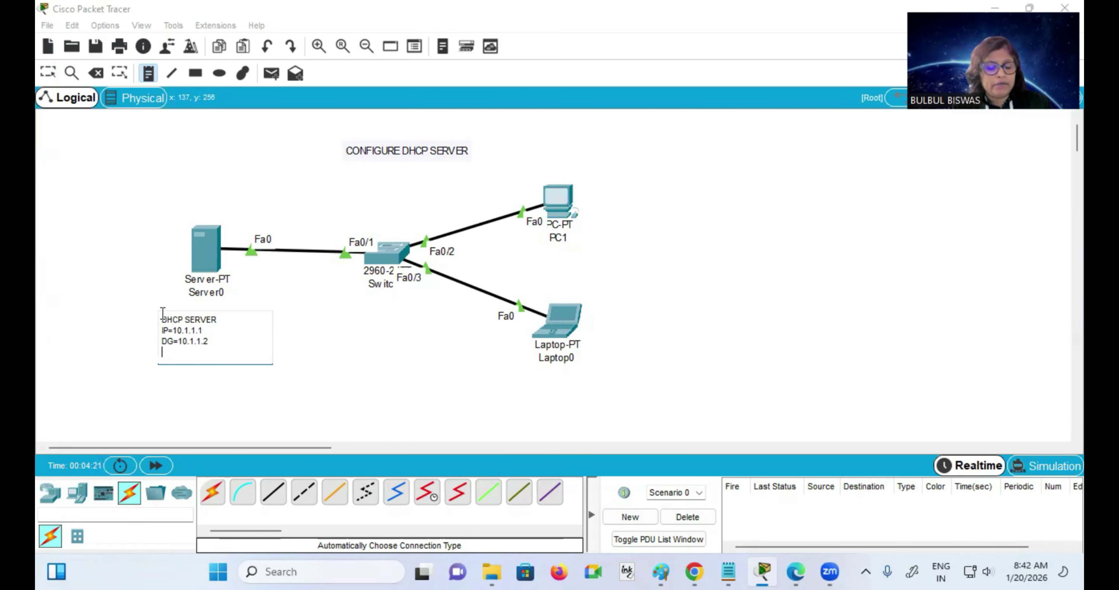
pyautogui.write('DN')
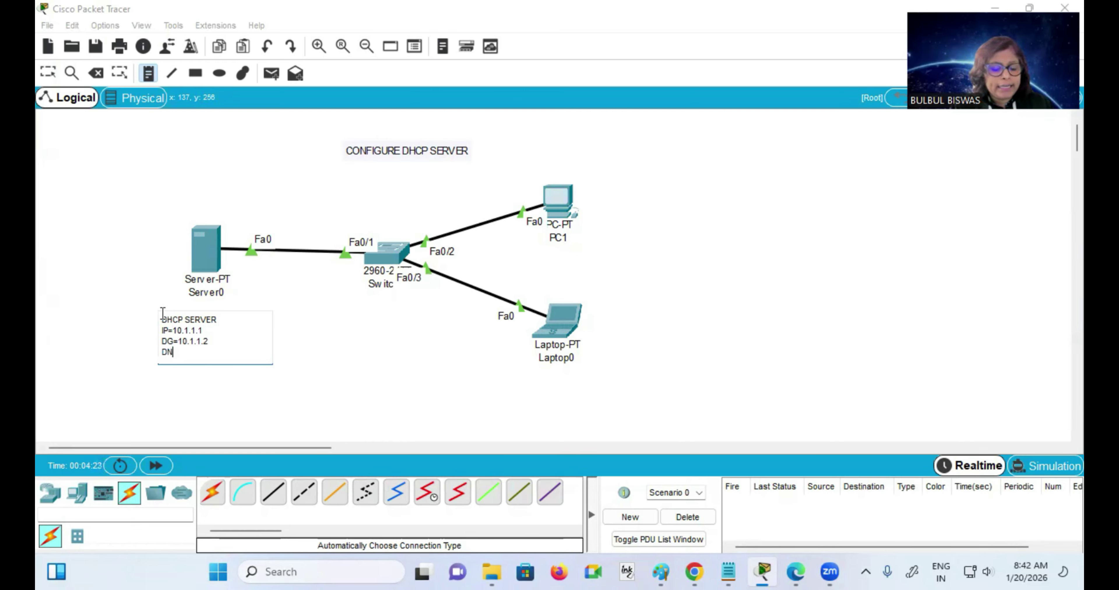
pyautogui.write('S=1')
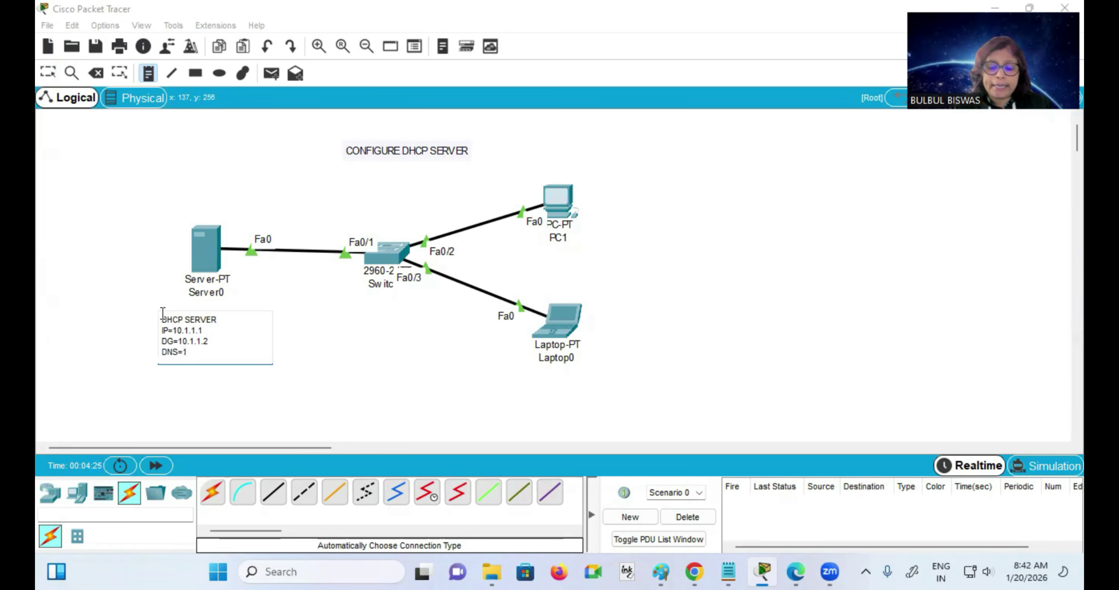
pyautogui.write('0.1.1.3')
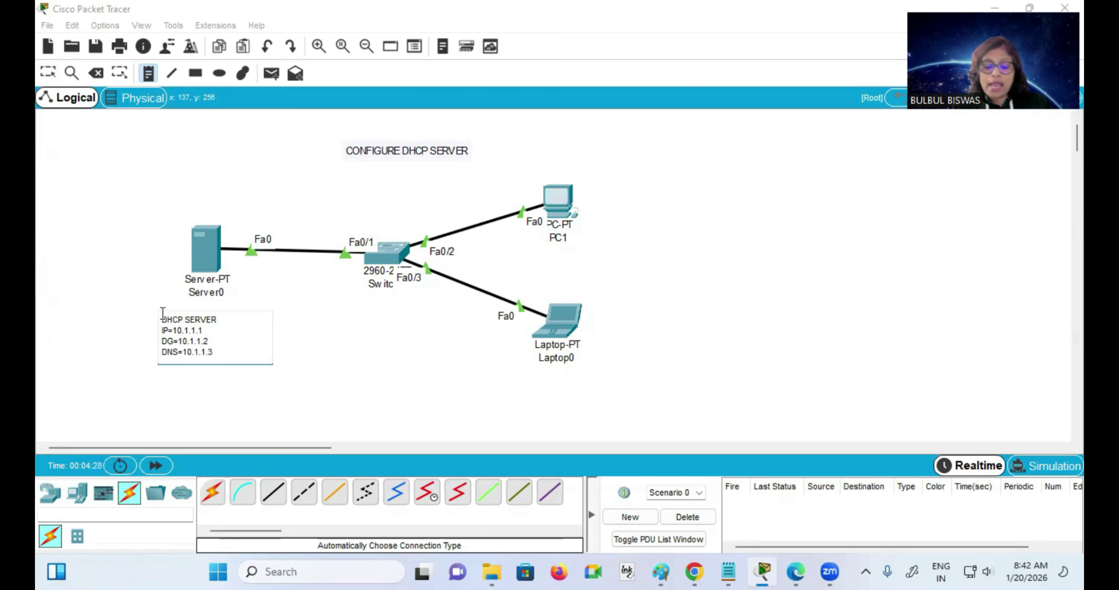
# - Add the line "DHCP SERVER POOL=10.1.1.10-10.1.1.20" to the server note and return to the selection tool
pyautogui.press('Return')
pyautogui.write('D')
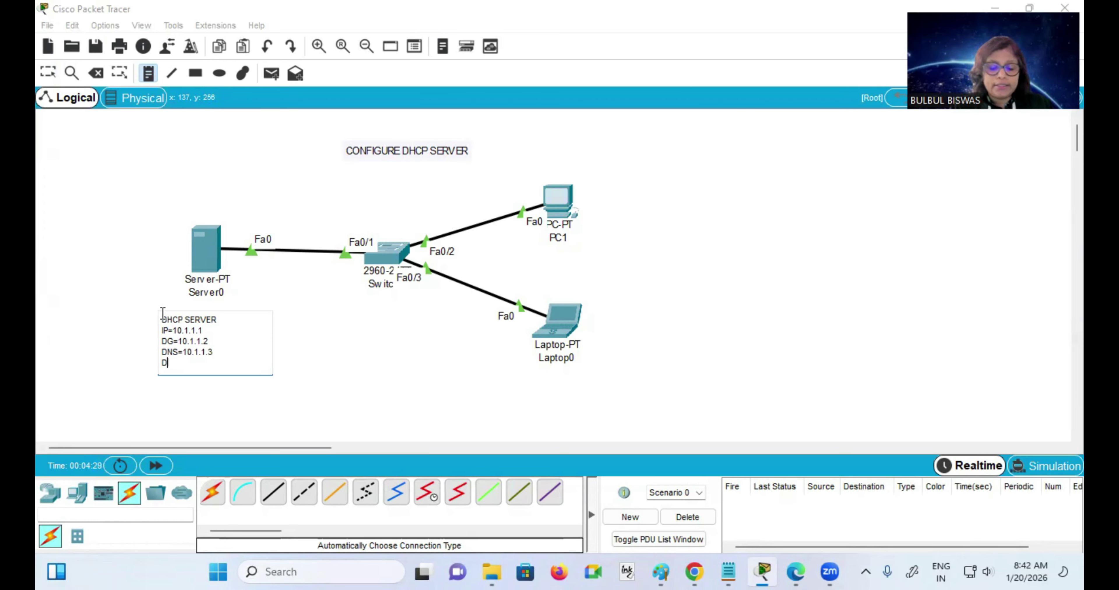
pyautogui.write('HCP SERV')
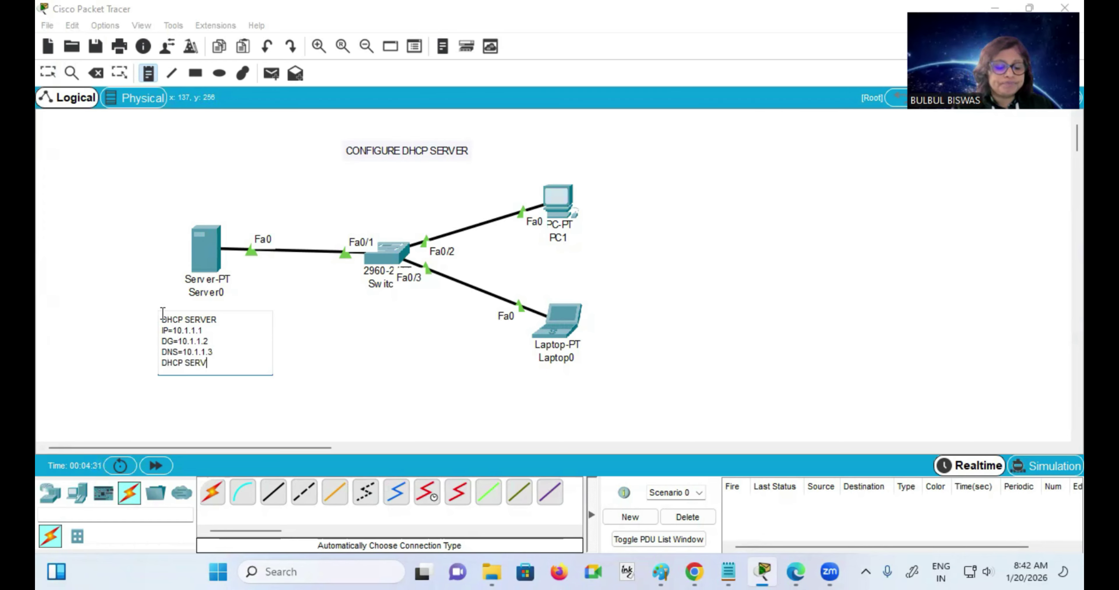
pyautogui.write('ER PO')
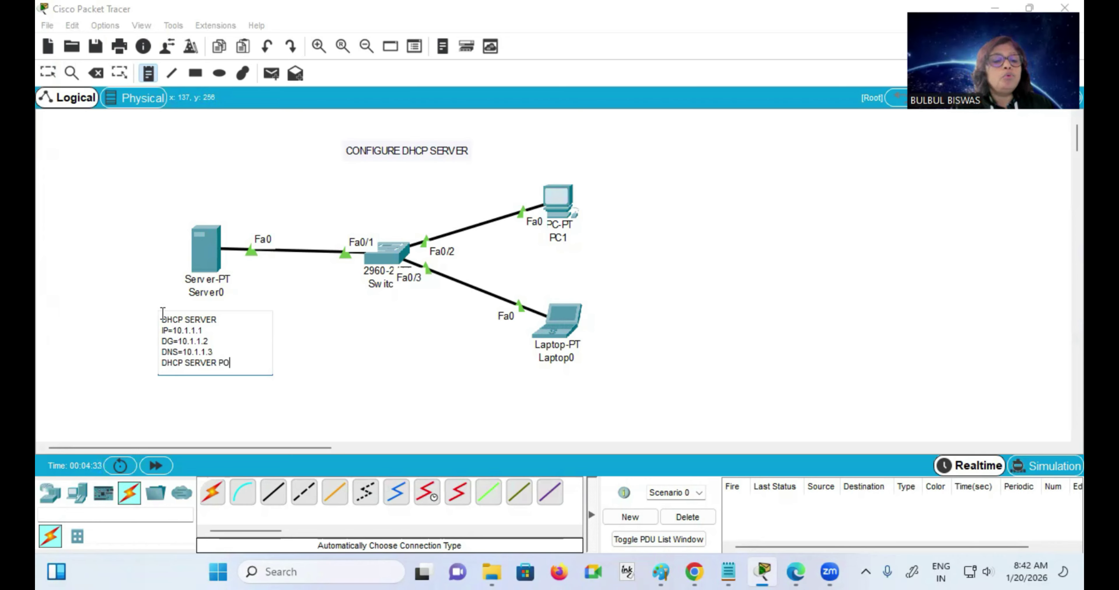
pyautogui.write('OL=')
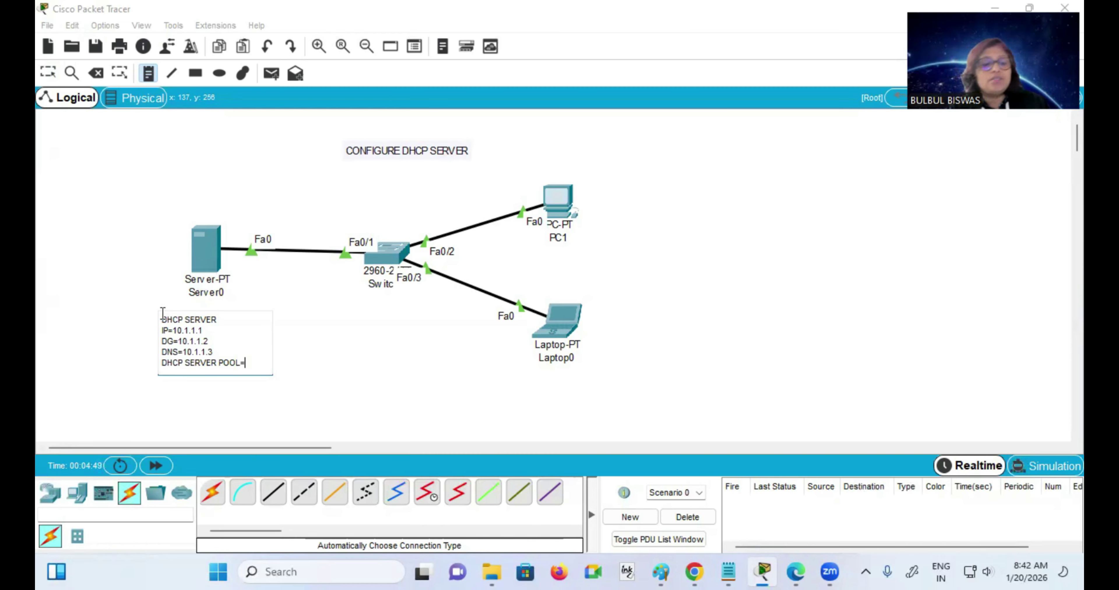
pyautogui.write('10')
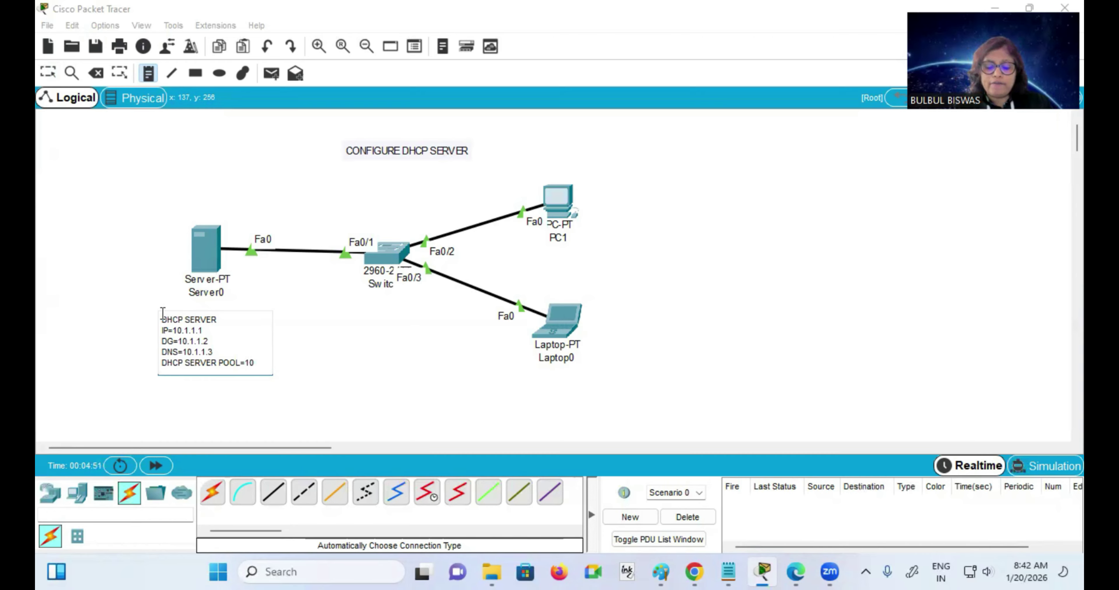
pyautogui.write('.1.1.')
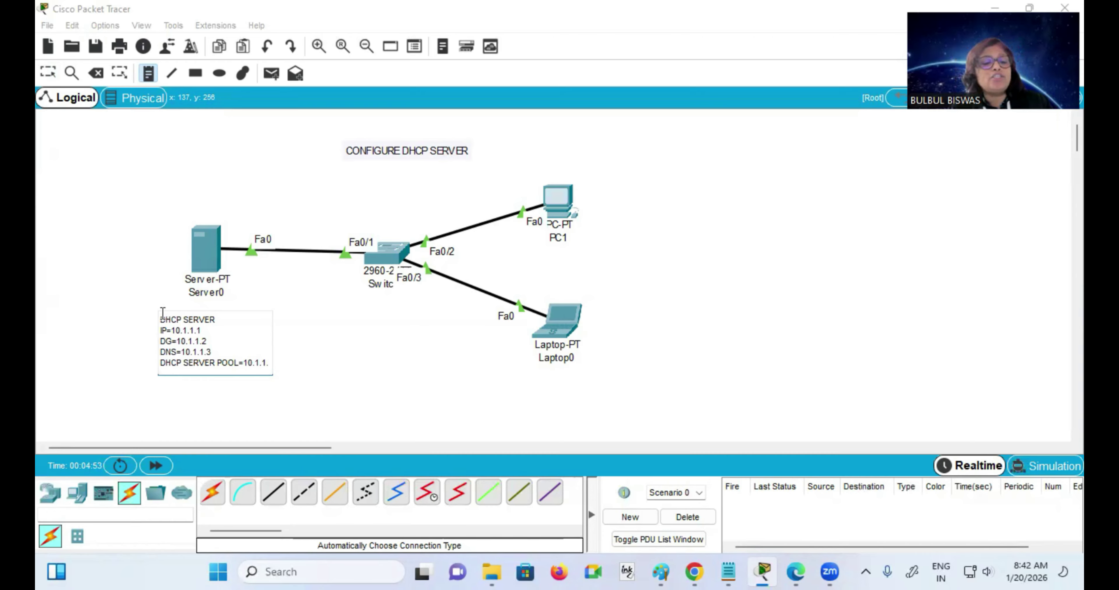
pyautogui.write('10-10.1.1.20')
pyautogui.click(425, 349)
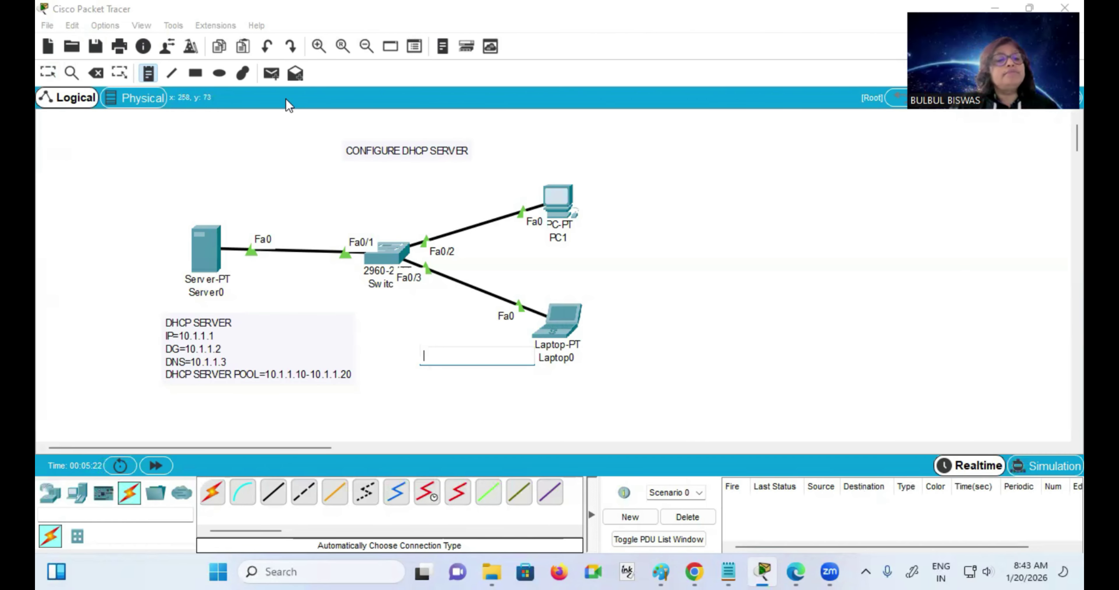
pyautogui.click(48, 74)
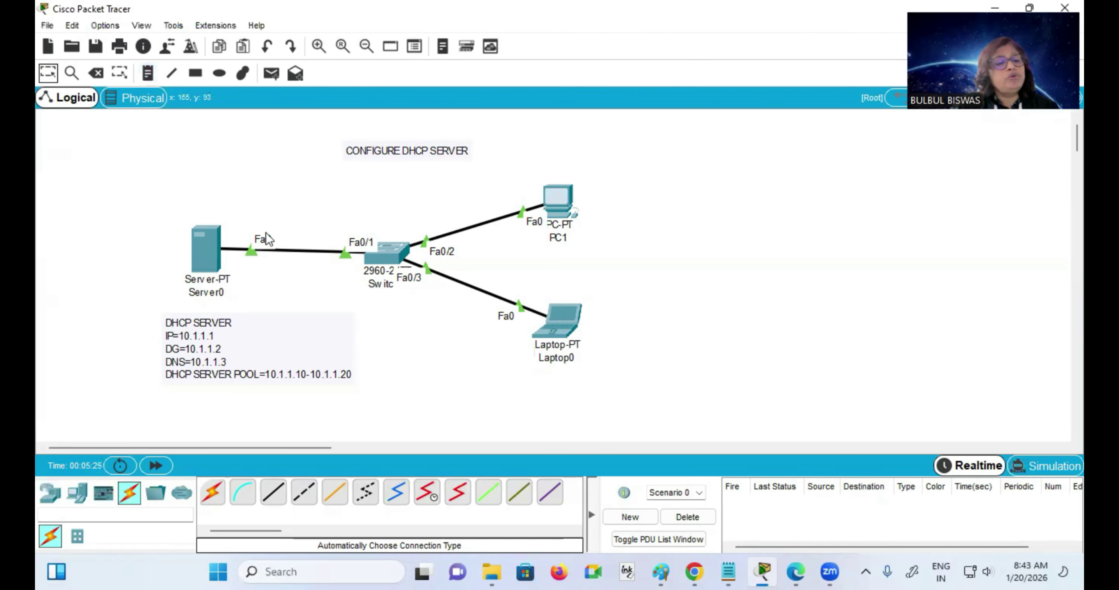
# - Give the server the static IPv4 address 10.1.1.1 with the default subnet mask 255.0.0.0
pyautogui.click(206, 255)
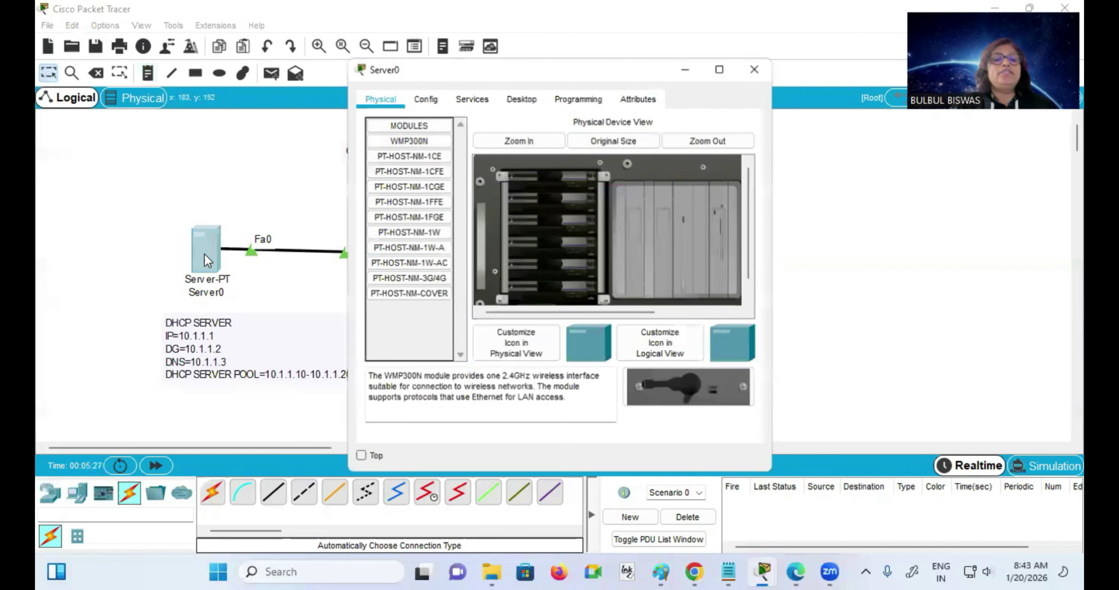
pyautogui.click(517, 99)
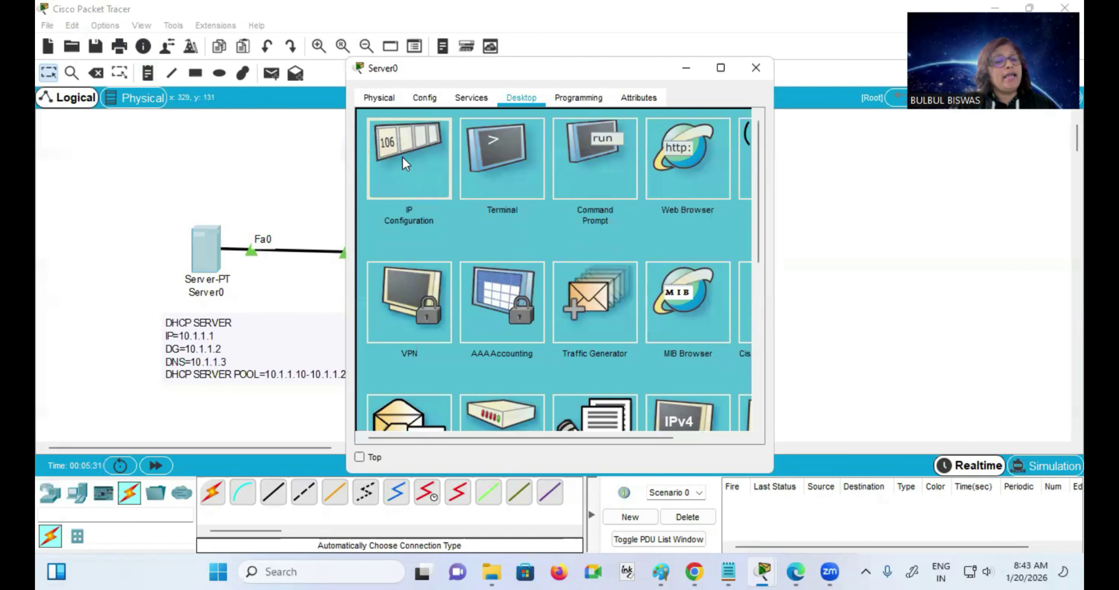
pyautogui.click(402, 156)
pyautogui.click(515, 188)
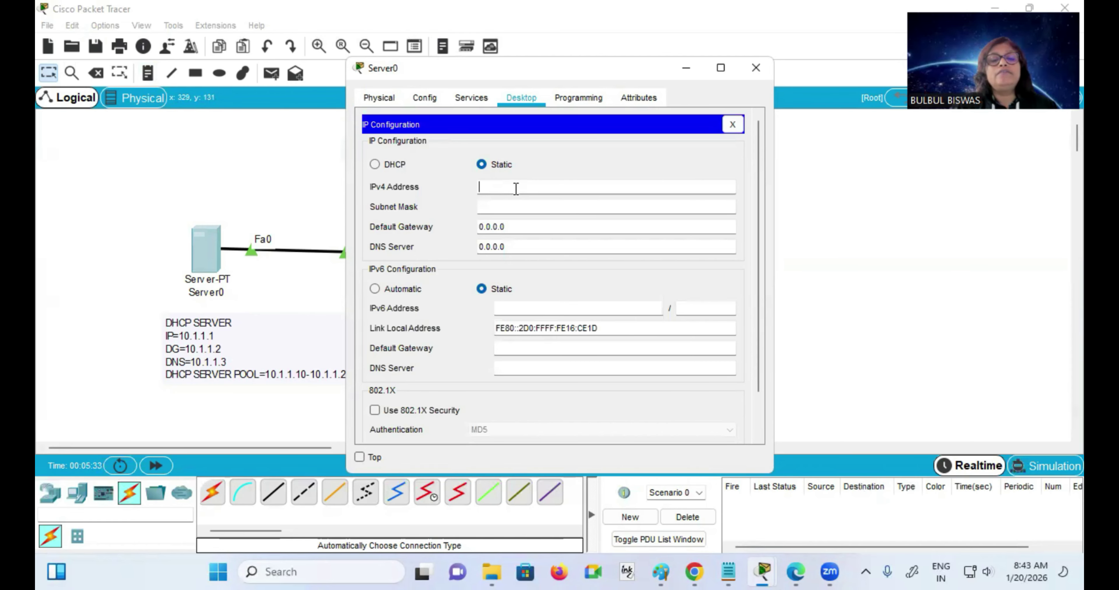
pyautogui.write('10.1.1.1')
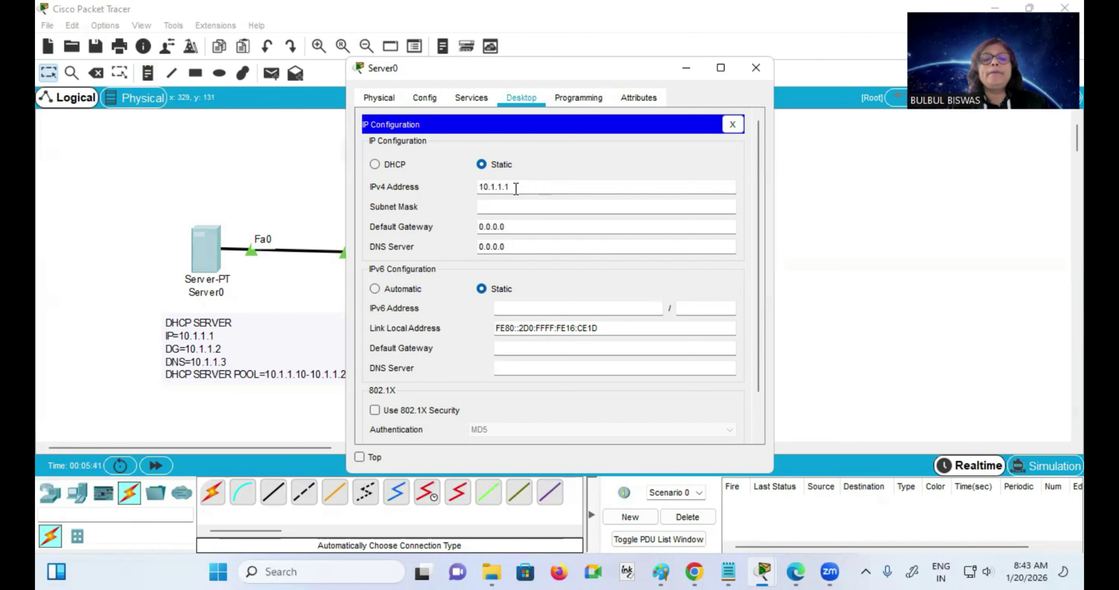
pyautogui.press('Tab')
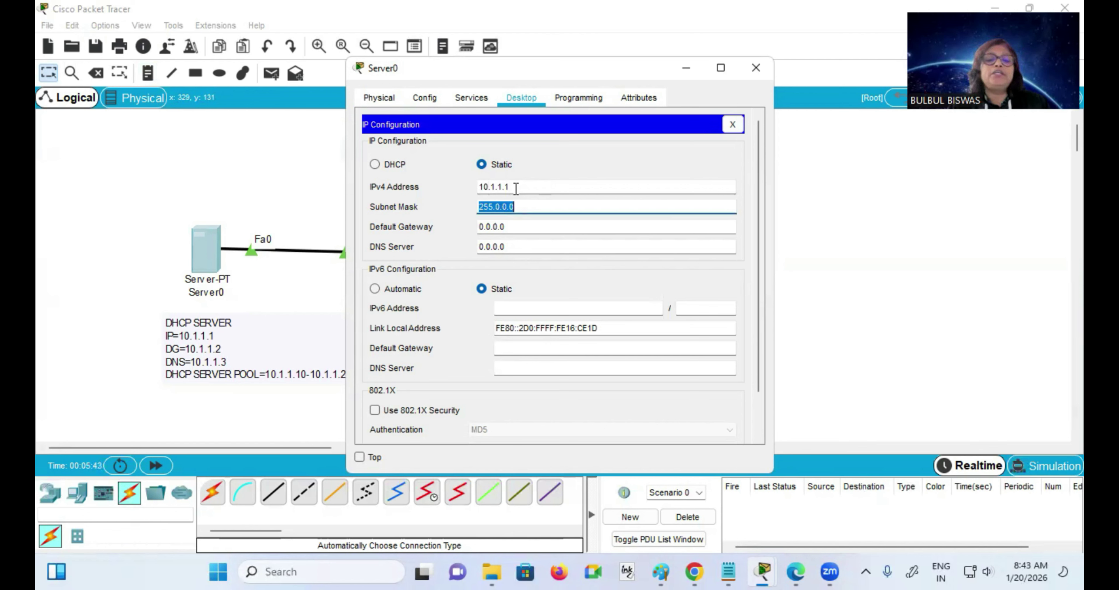
# - Set the server's default gateway to 10.1.1.2 and its DNS server to 10.1.1.3, and close the IP configuration
pyautogui.press('Tab')
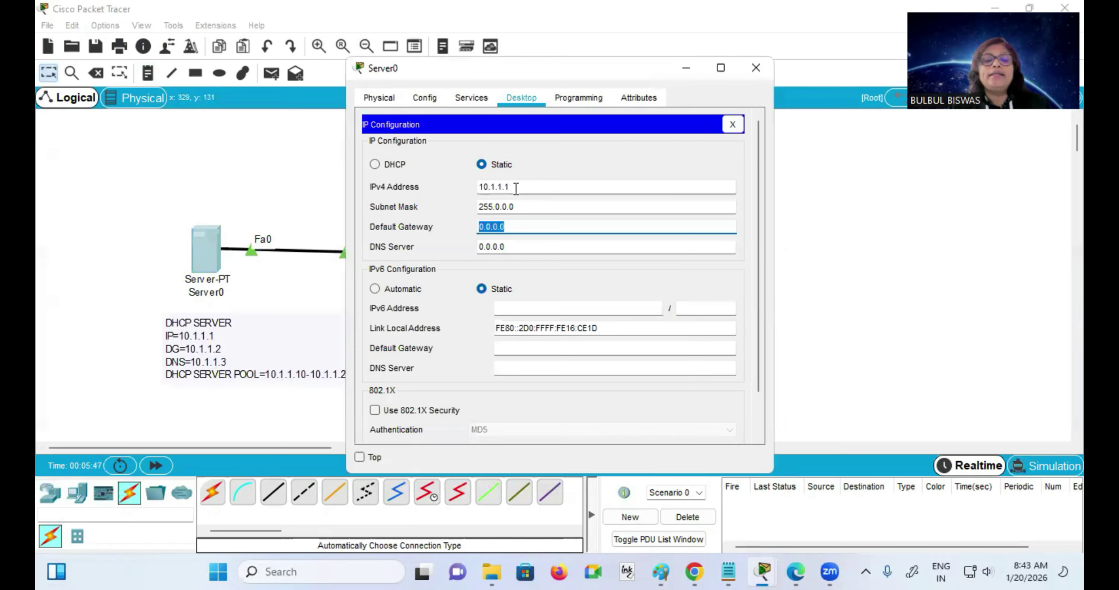
pyautogui.write('10.1.1.')
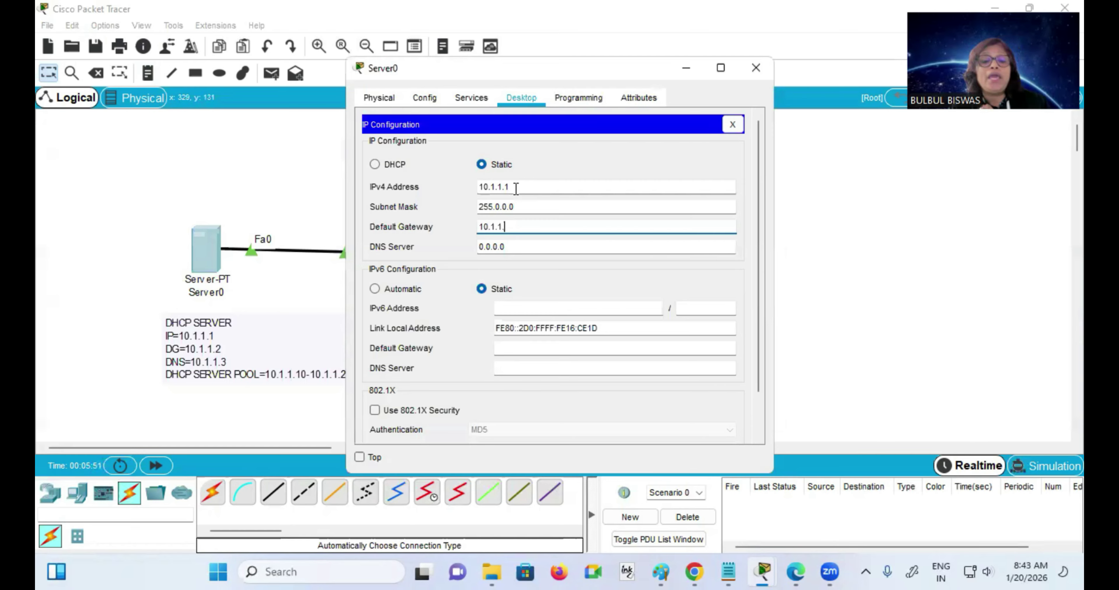
pyautogui.write('2')
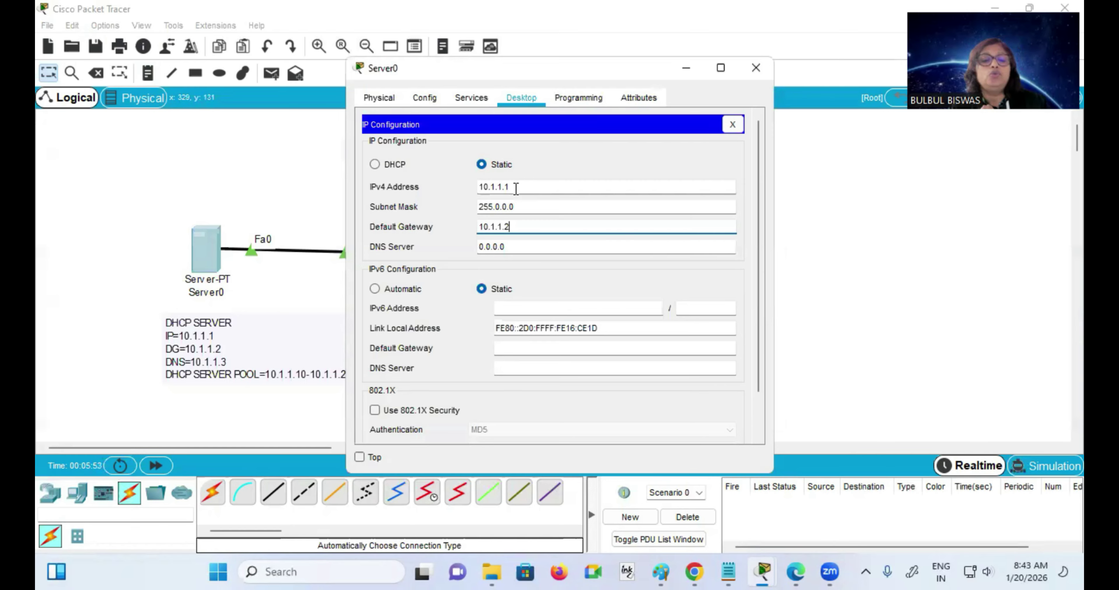
pyautogui.press('Tab')
pyautogui.write('1')
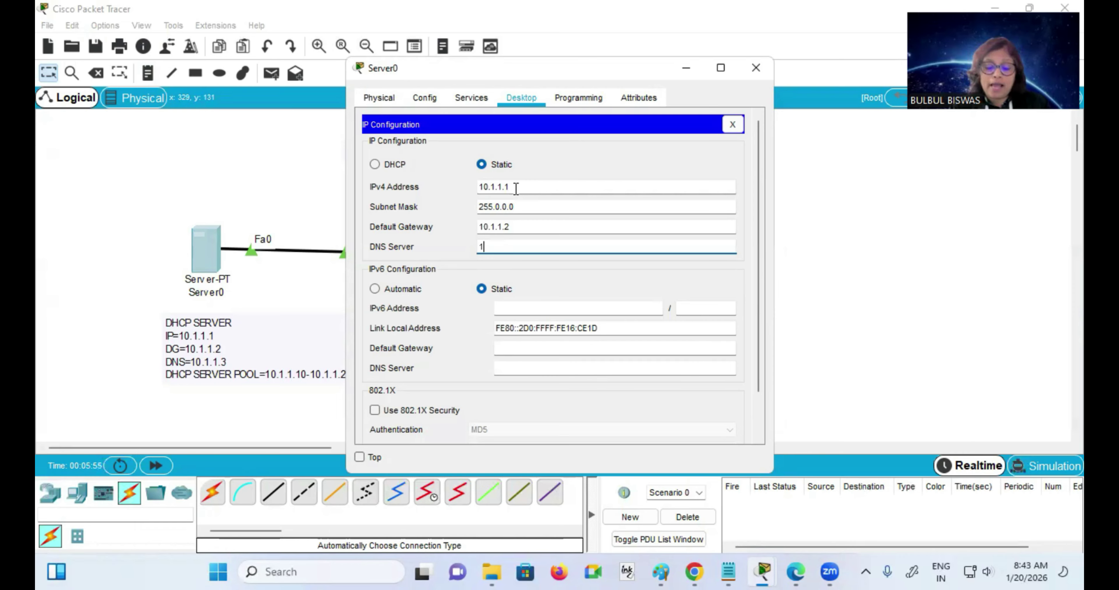
pyautogui.write('0.1.')
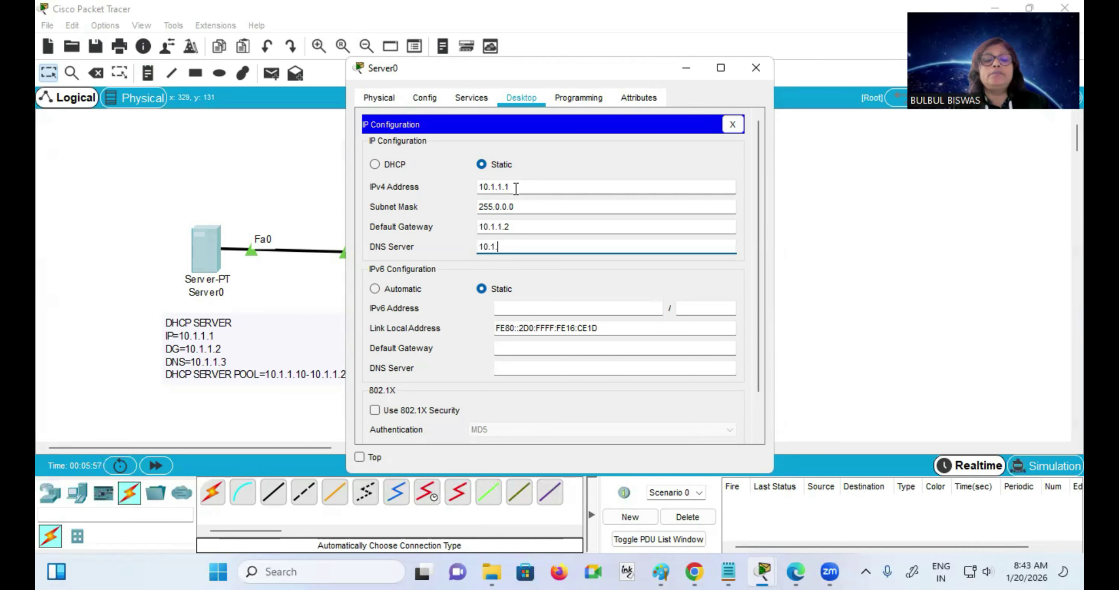
pyautogui.write('1.3')
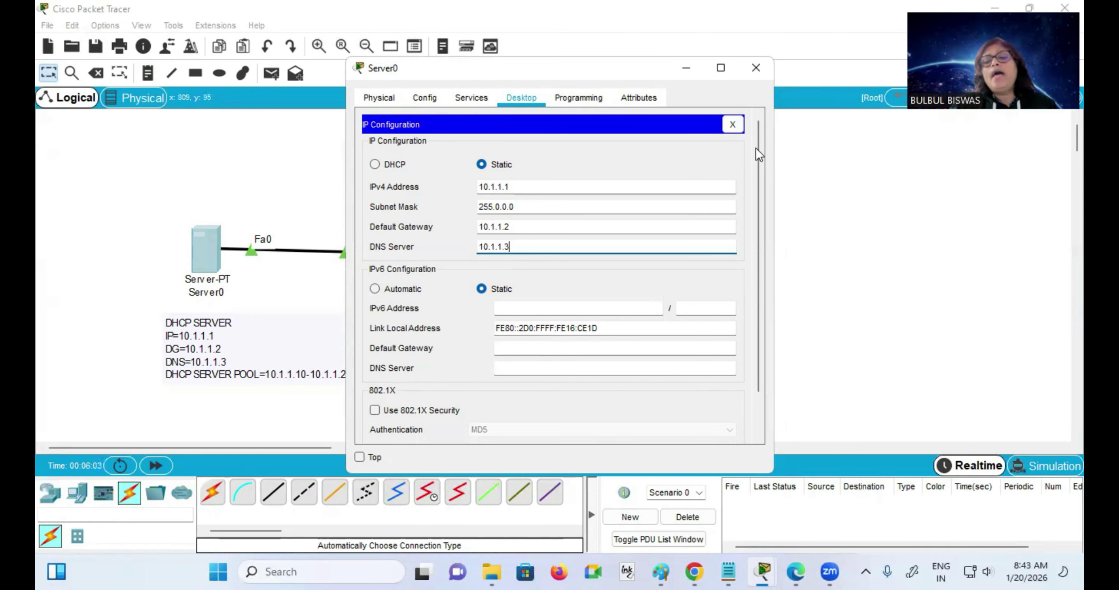
pyautogui.click(732, 125)
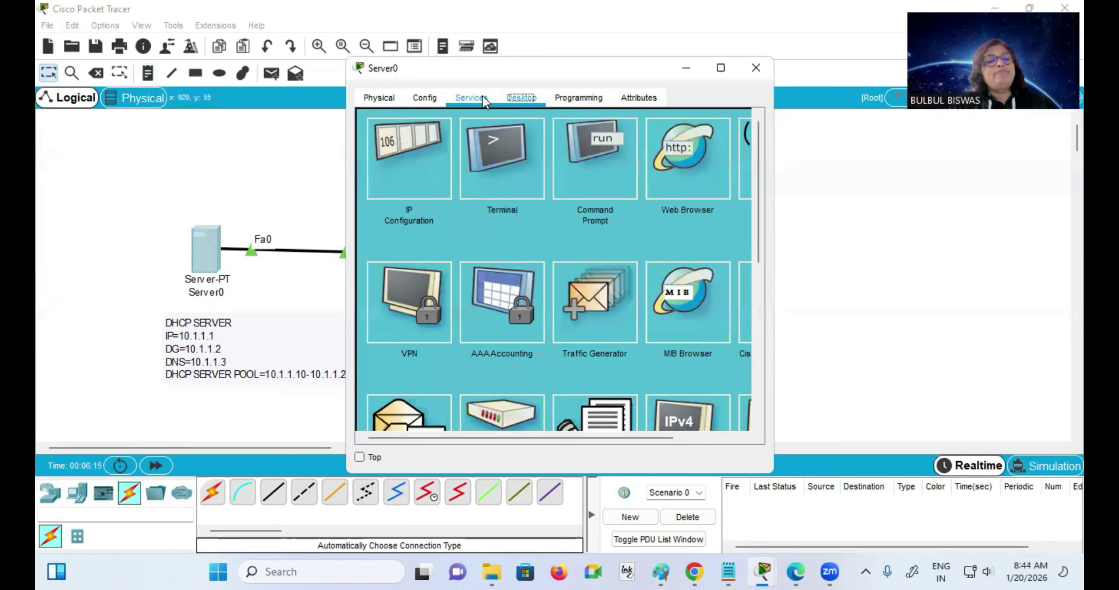
# - Show the server's DHCP service settings in a maximized window and turn the service on for FastEthernet0
pyautogui.click(471, 99)
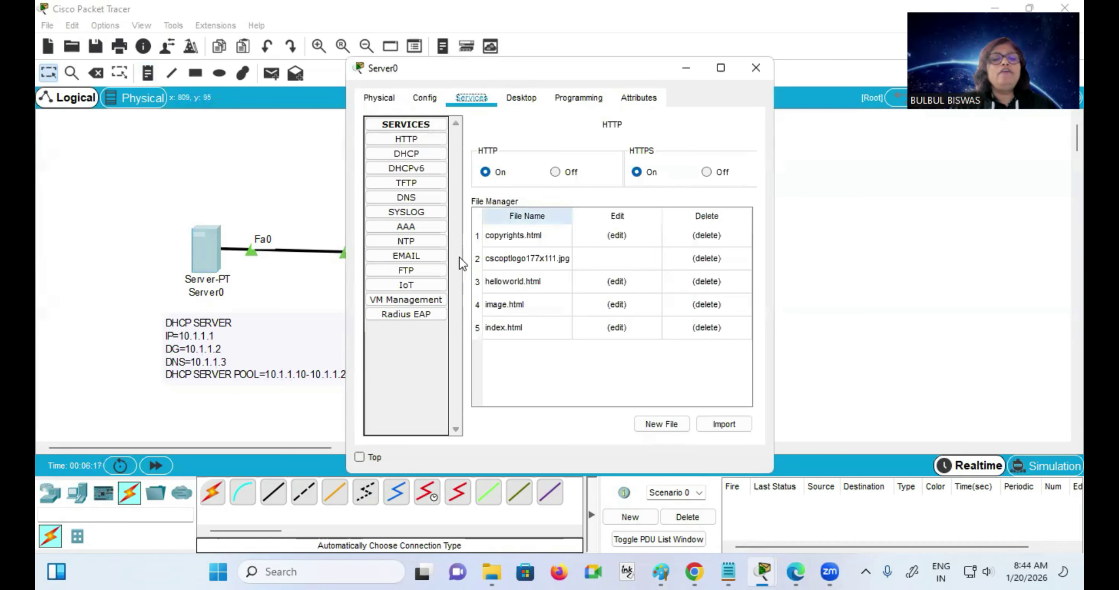
pyautogui.click(407, 156)
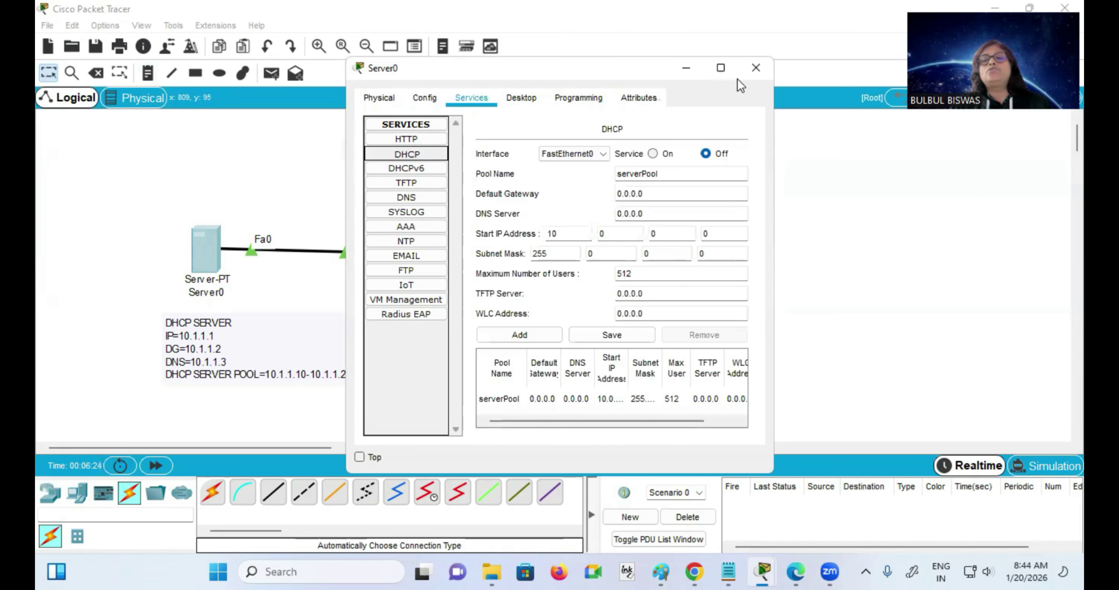
pyautogui.click(721, 68)
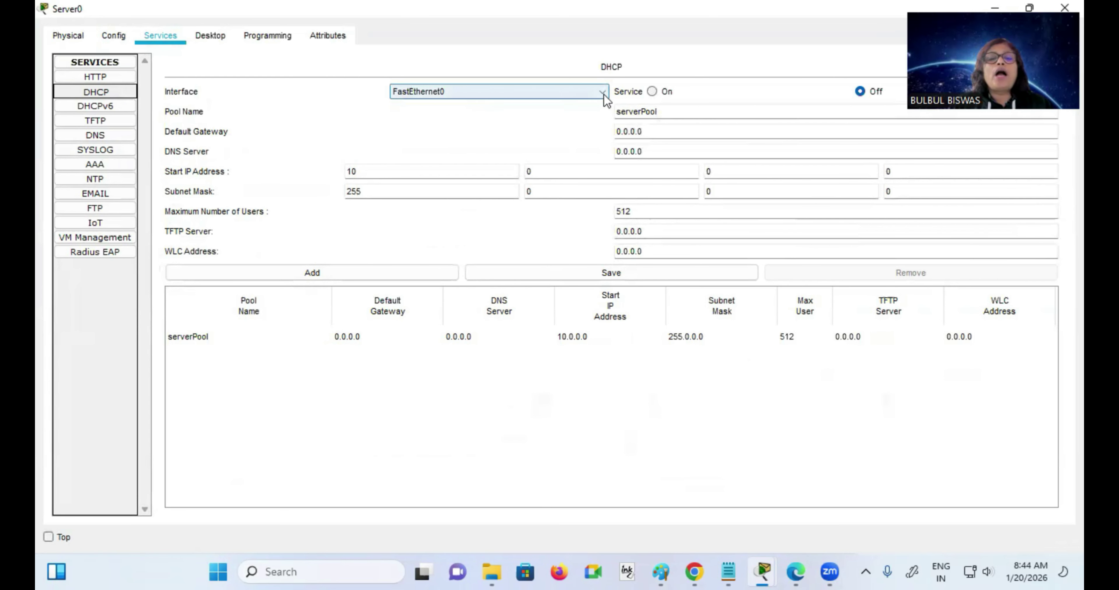
pyautogui.click(652, 91)
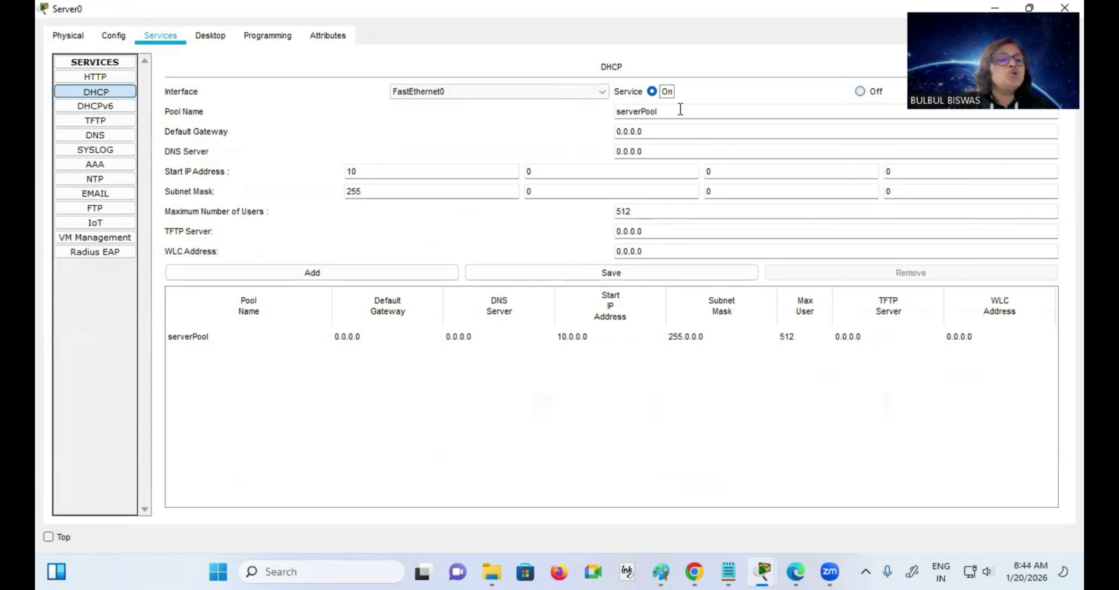
# - Set the default gateway of the DHCP pool serverPool to 10.1.1.2
pyautogui.click(678, 130)
pyautogui.press('BackSpace')
pyautogui.press('BackSpace')
pyautogui.press('BackSpace')
pyautogui.press('BackSpace')
pyautogui.press('BackSpace')
pyautogui.press('BackSpace')
pyautogui.press('BackSpace')
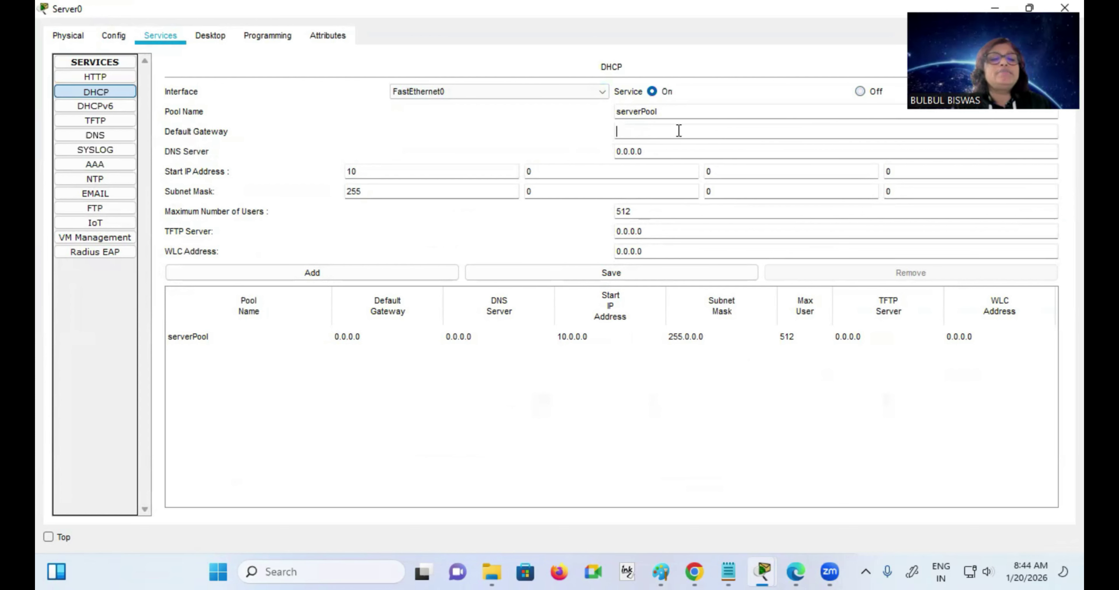
pyautogui.write('10.1')
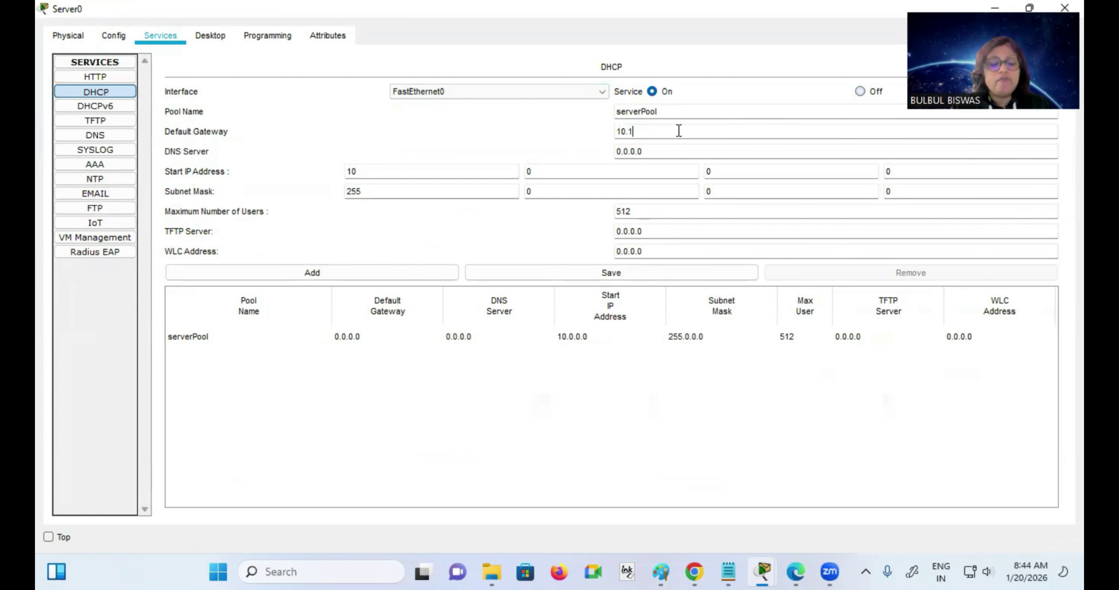
pyautogui.write('.1.2')
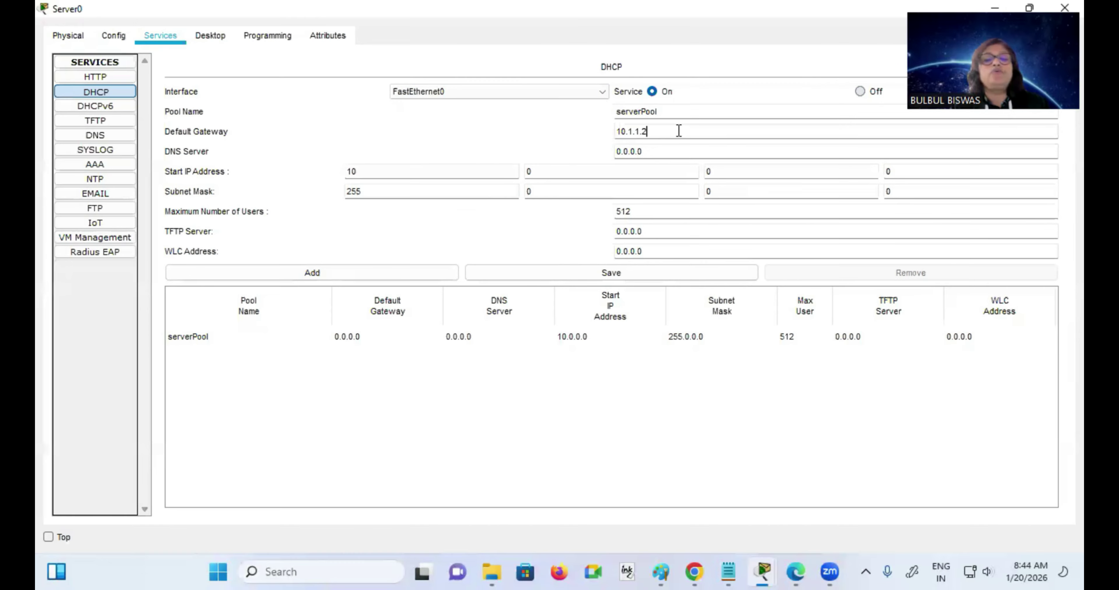
# - Set the DNS server of the DHCP pool serverPool to 10.1.1.3
pyautogui.click(696, 151)
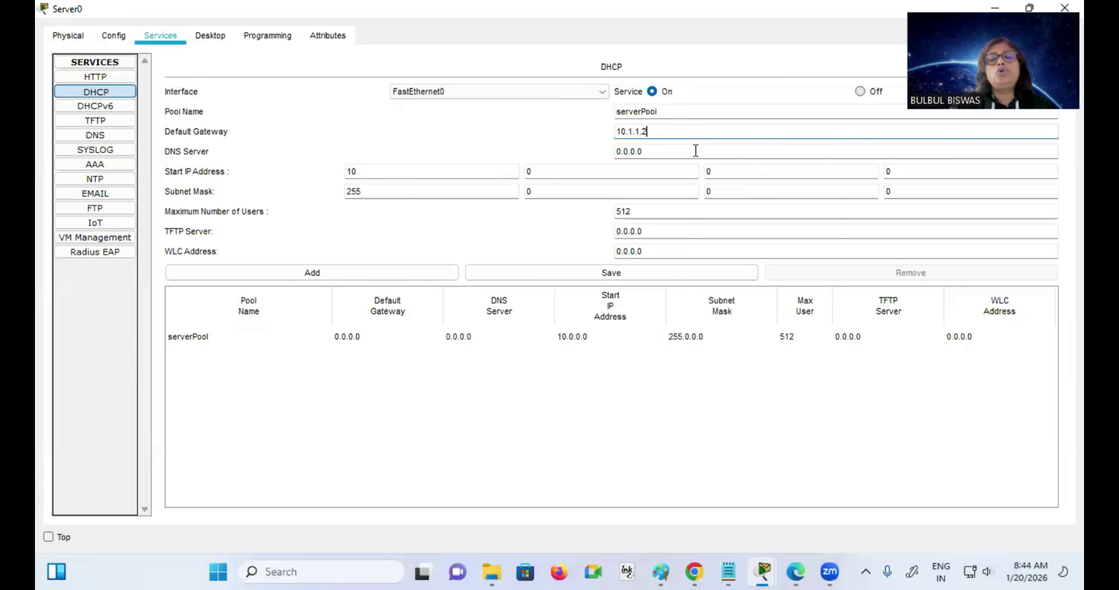
pyautogui.press('BackSpace')
pyautogui.press('BackSpace')
pyautogui.press('BackSpace')
pyautogui.press('BackSpace')
pyautogui.press('BackSpace')
pyautogui.press('BackSpace')
pyautogui.press('BackSpace')
pyautogui.write('10.1.1.')
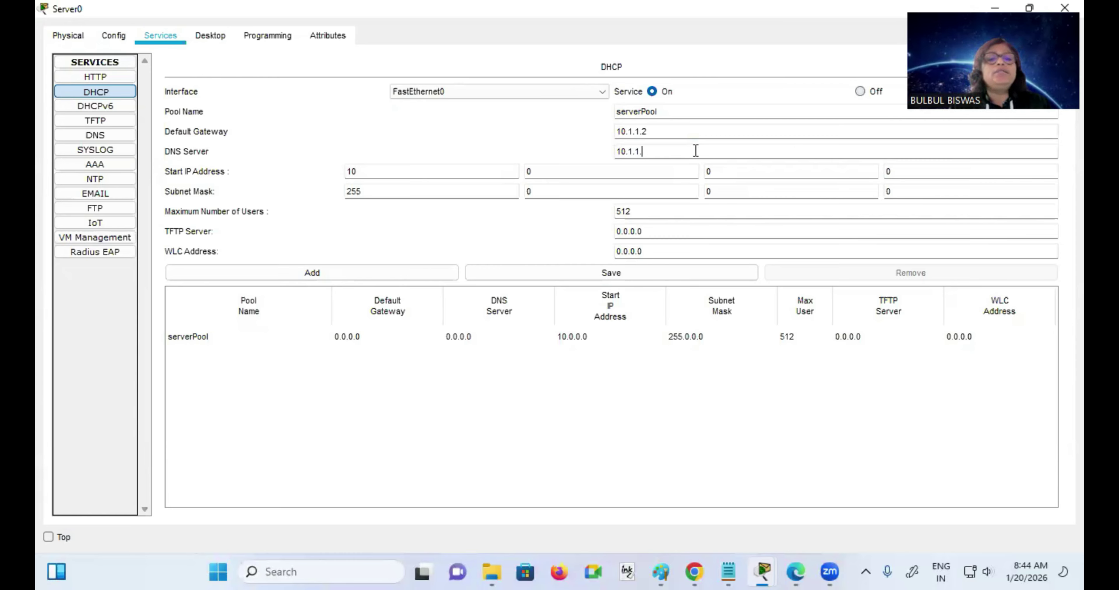
pyautogui.write('3')
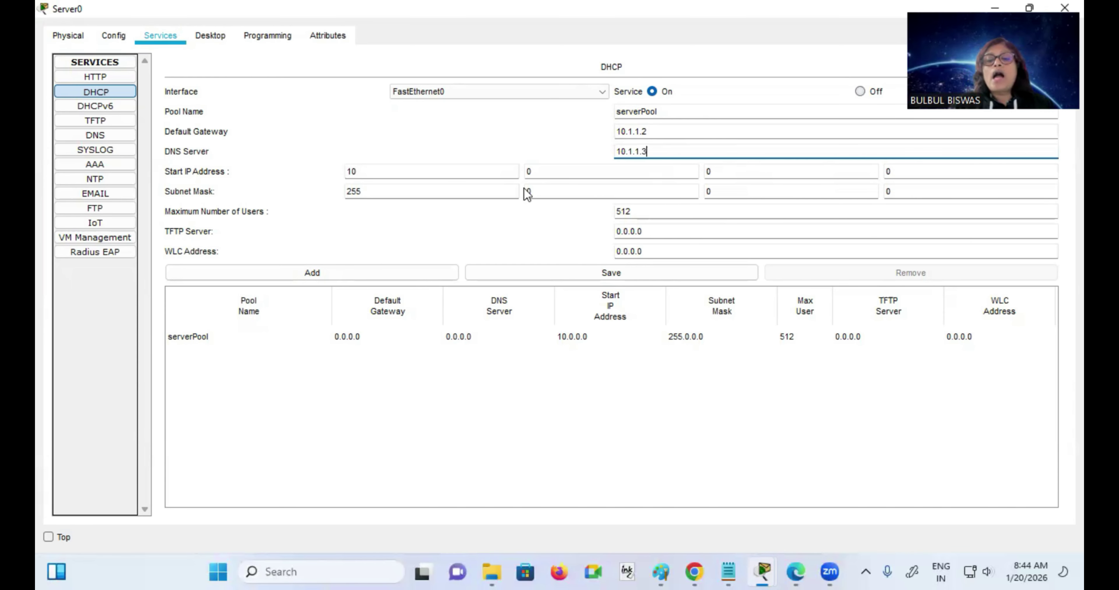
# - Set the start IP address of the DHCP pool to 10.1.1.10
pyautogui.click(548, 173)
pyautogui.press('BackSpace')
pyautogui.write('1')
pyautogui.click(713, 178)
pyautogui.press('BackSpace')
pyautogui.write('1')
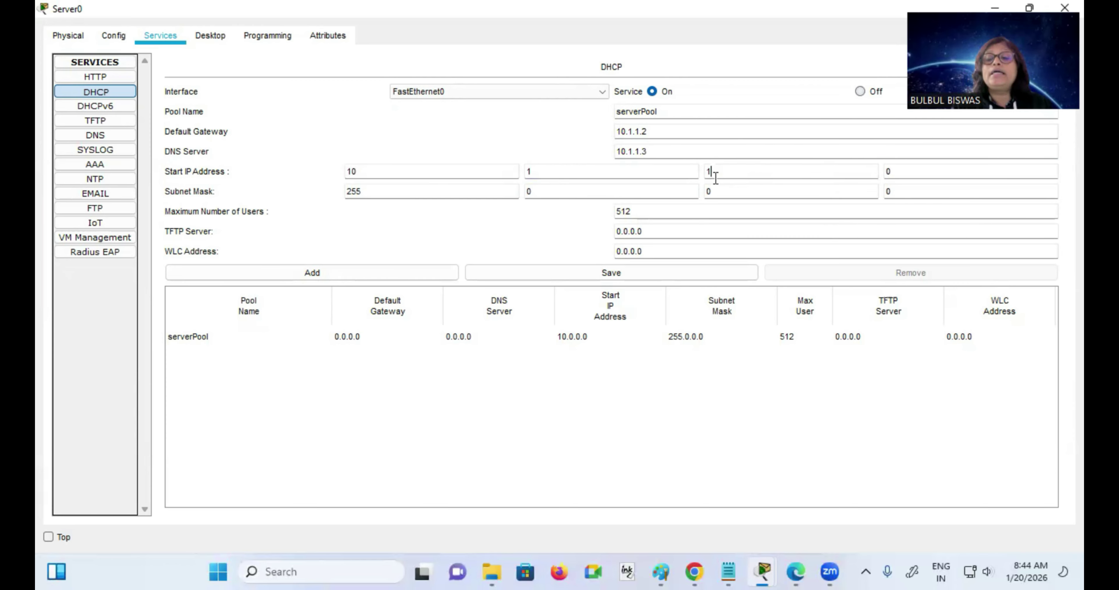
pyautogui.click(933, 171)
pyautogui.press('BackSpace')
pyautogui.write('10')
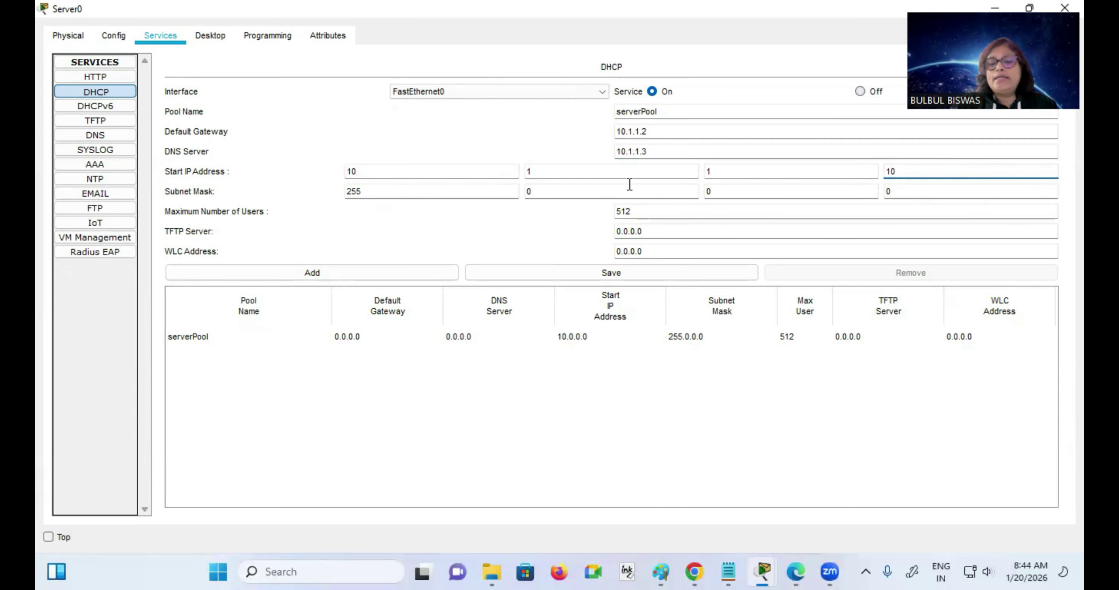
# - Set the pool's maximum number of users to 10, save serverPool and close the server's window
pyautogui.click(640, 213)
pyautogui.press('BackSpace')
pyautogui.press('BackSpace')
pyautogui.press('BackSpace')
pyautogui.write('10')
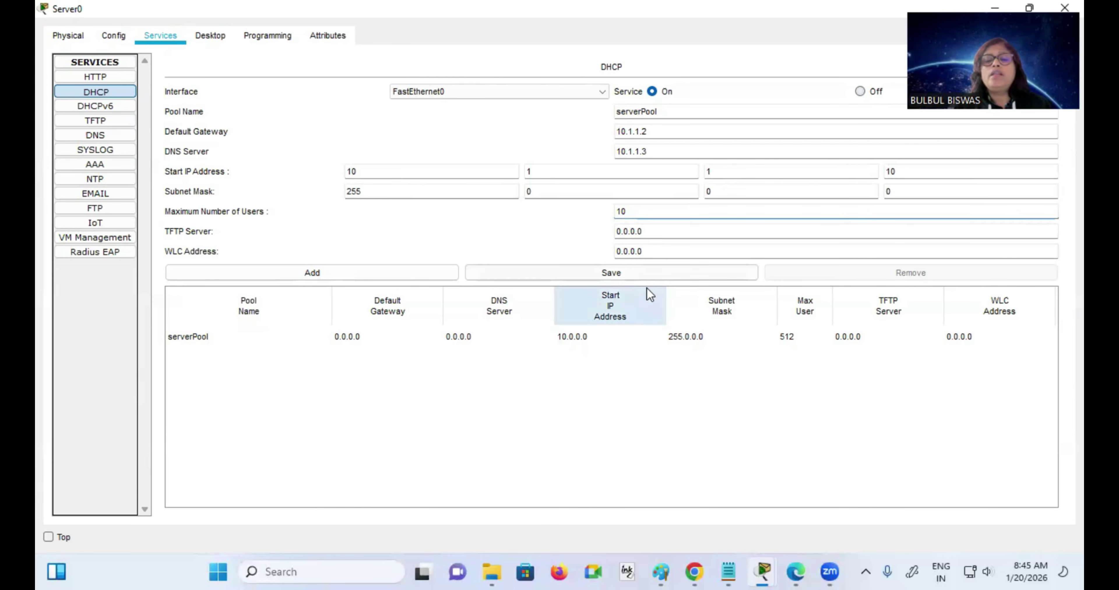
pyautogui.click(631, 274)
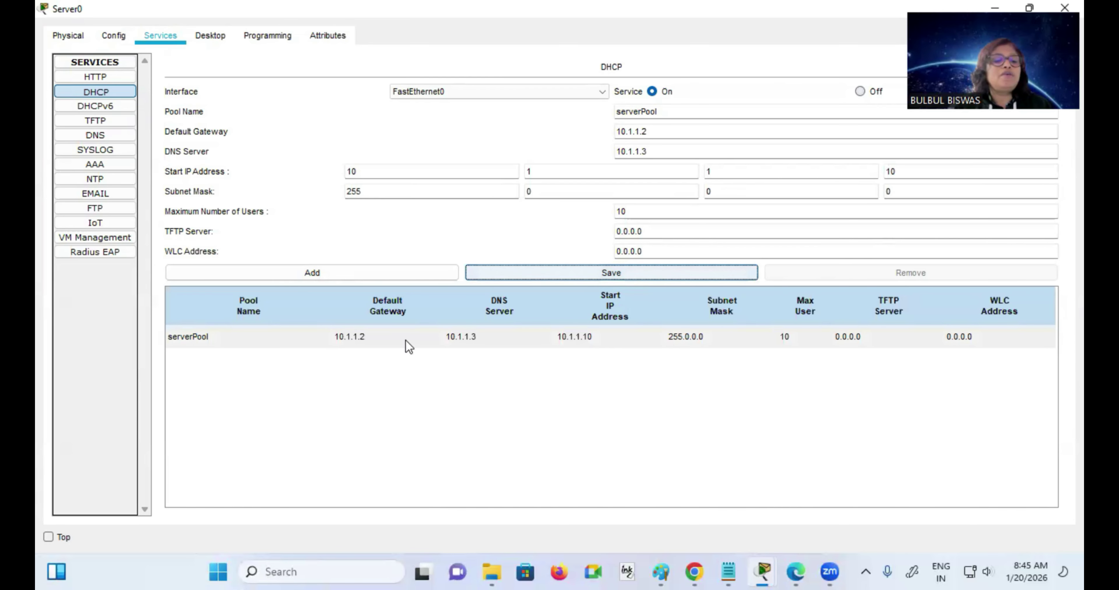
pyautogui.click(191, 337)
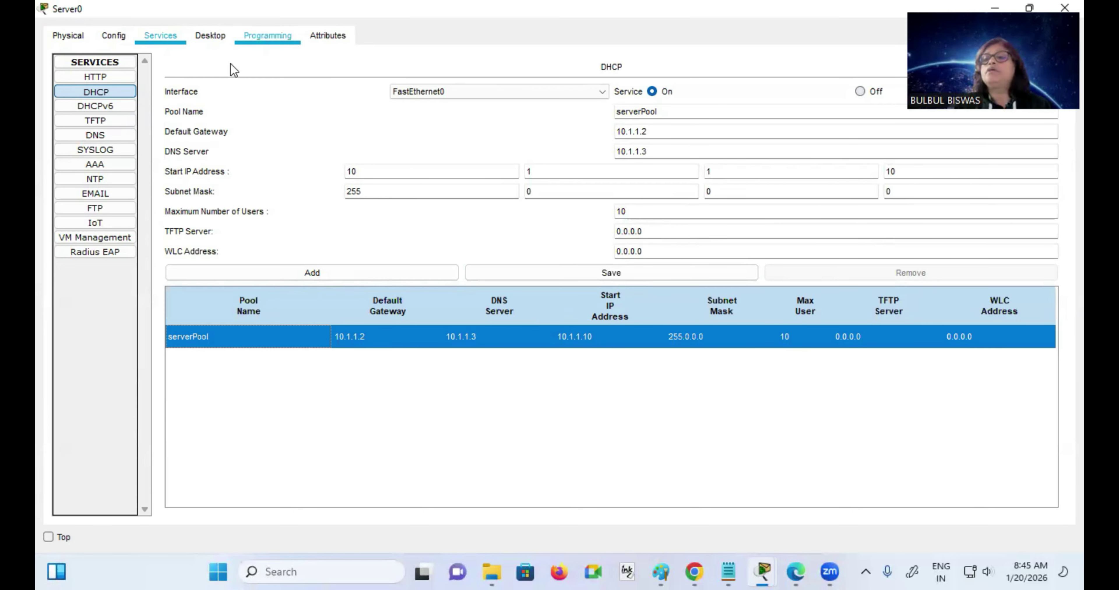
pyautogui.click(1064, 8)
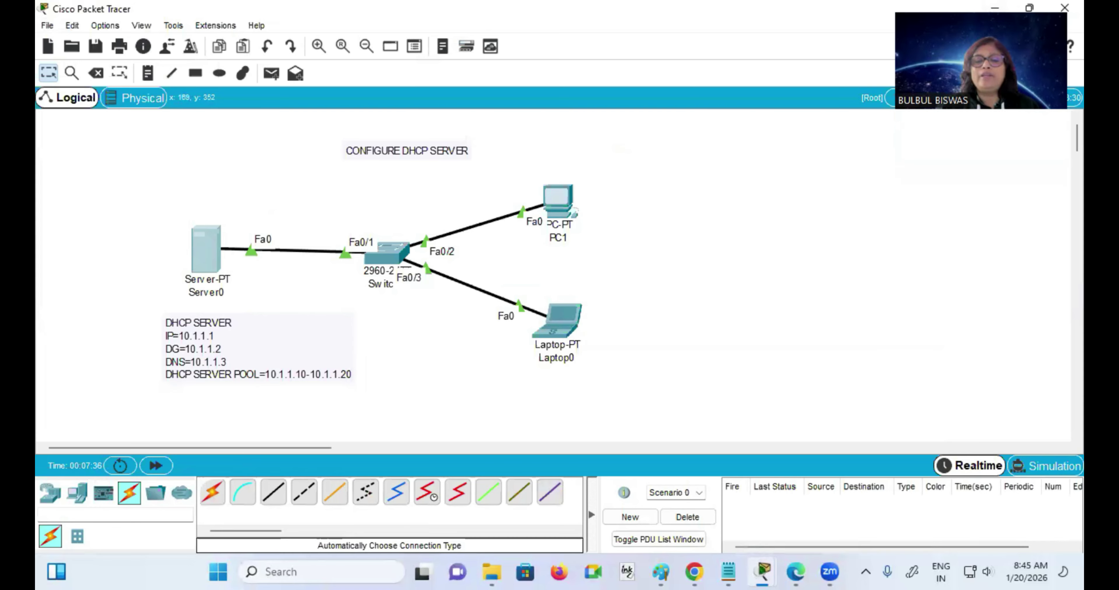
# - Switch PC1's IP configuration from static to DHCP and close its window
pyautogui.doubleClick(564, 205)
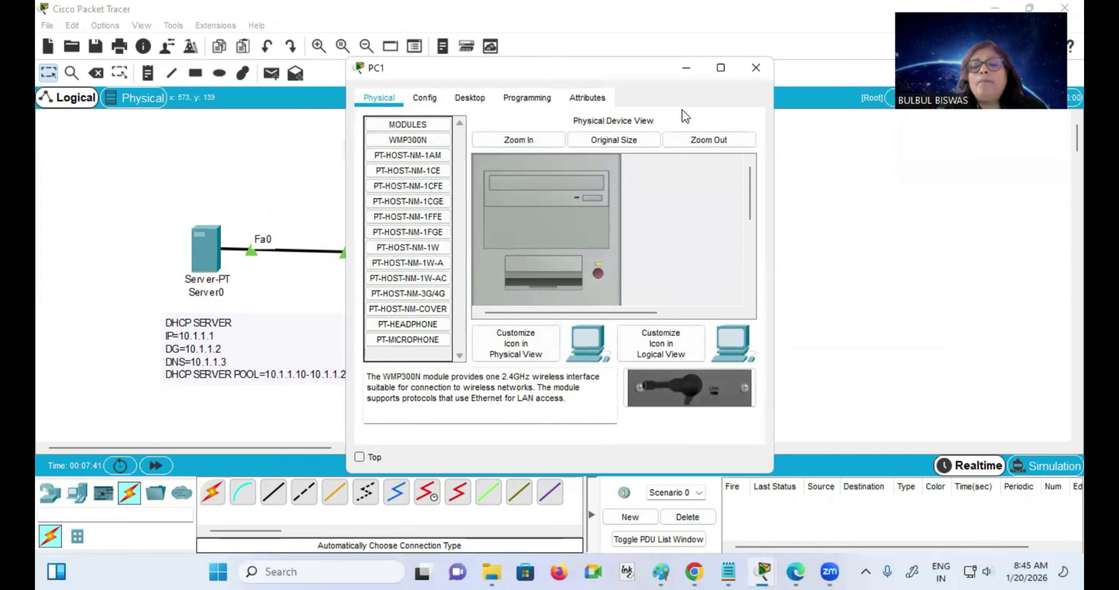
pyautogui.click(721, 67)
pyautogui.click(146, 114)
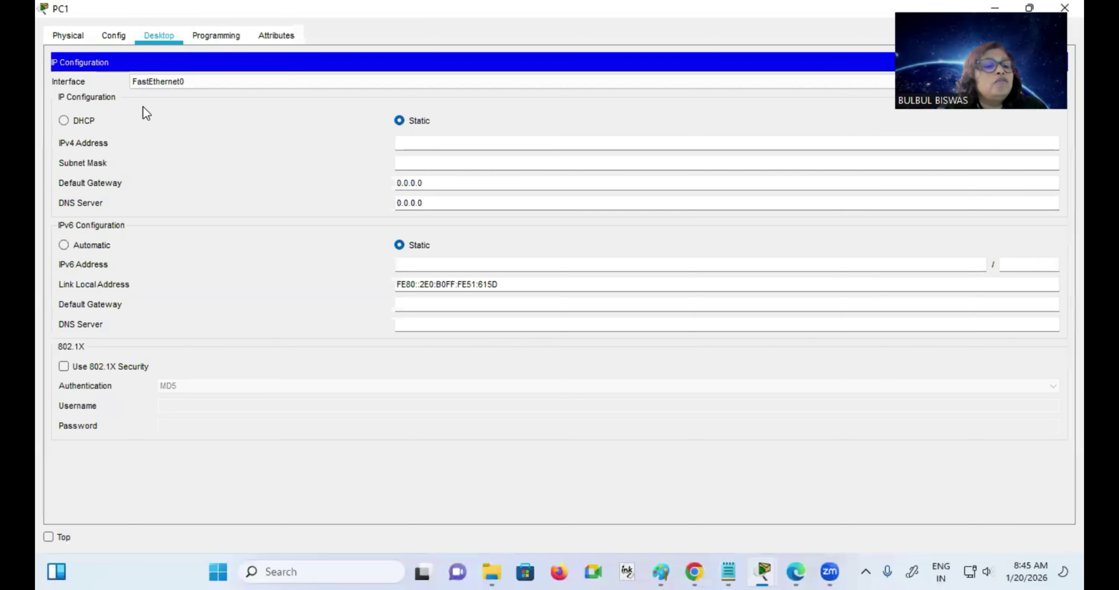
pyautogui.click(64, 121)
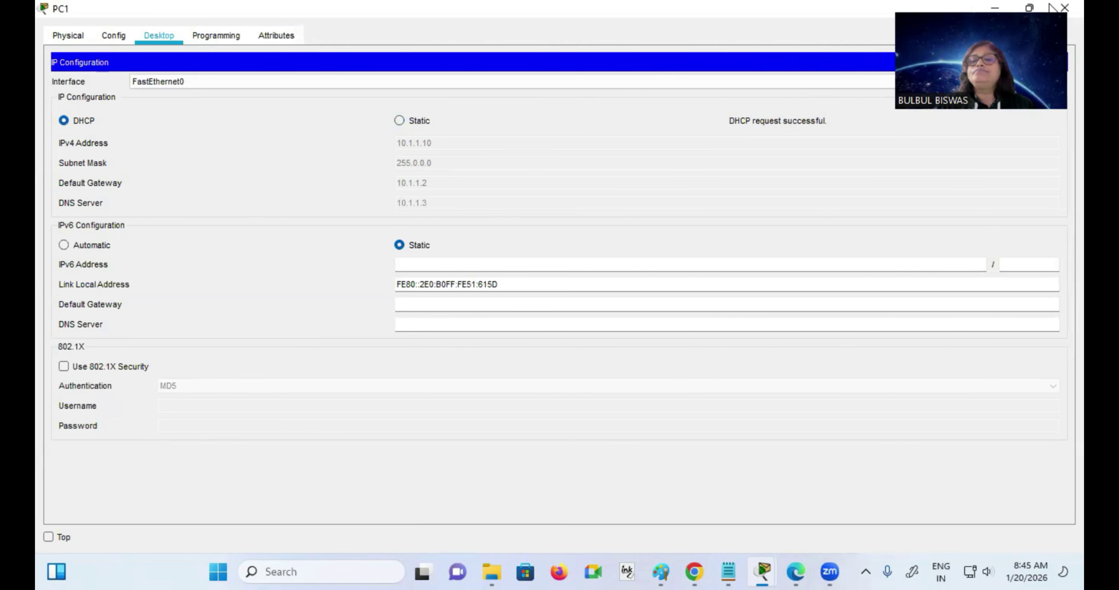
pyautogui.click(1029, 7)
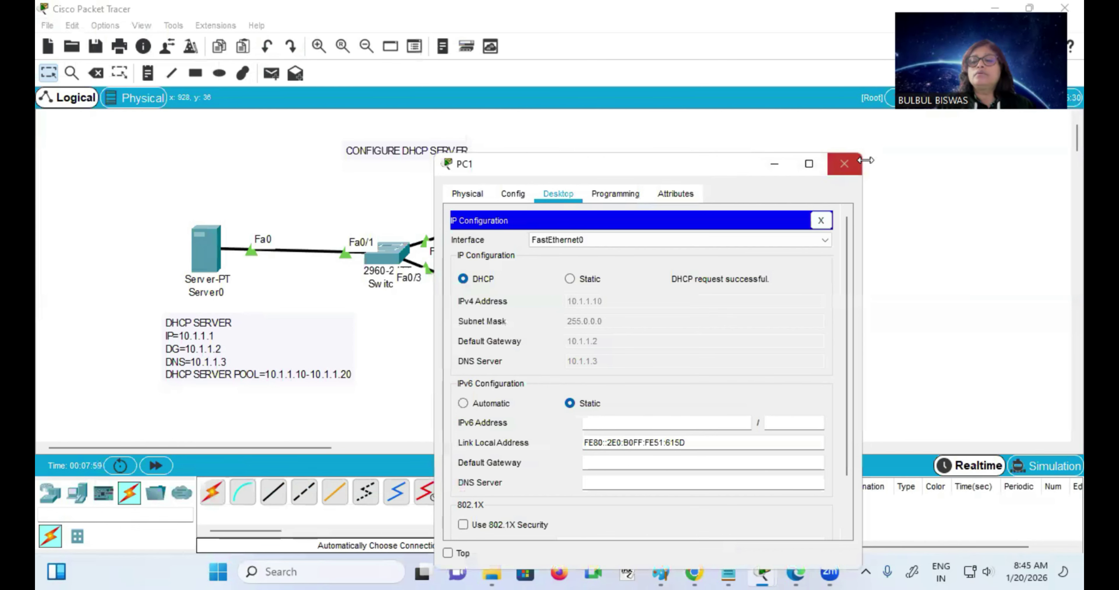
pyautogui.click(844, 164)
# - Switch Laptop0's IP configuration from static to DHCP and close its window
pyautogui.click(564, 330)
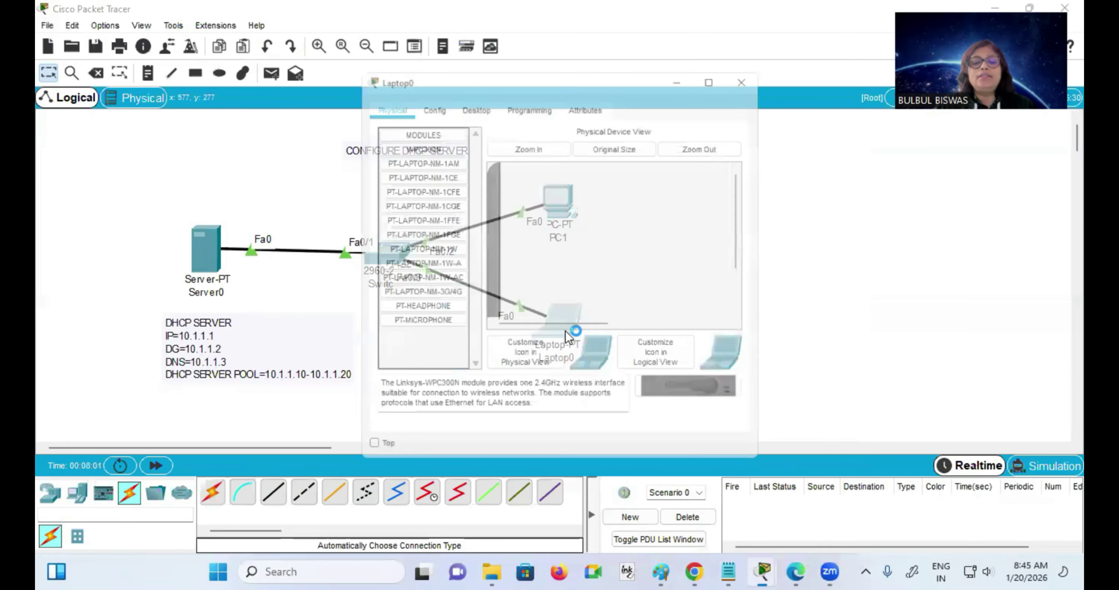
pyautogui.click(470, 98)
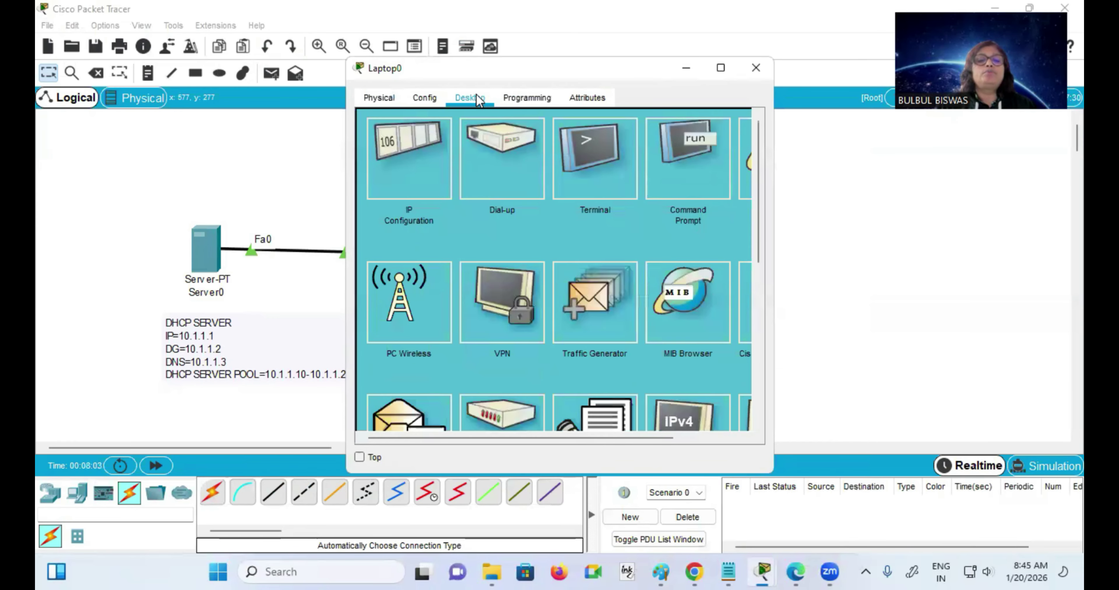
pyautogui.click(411, 168)
pyautogui.click(720, 67)
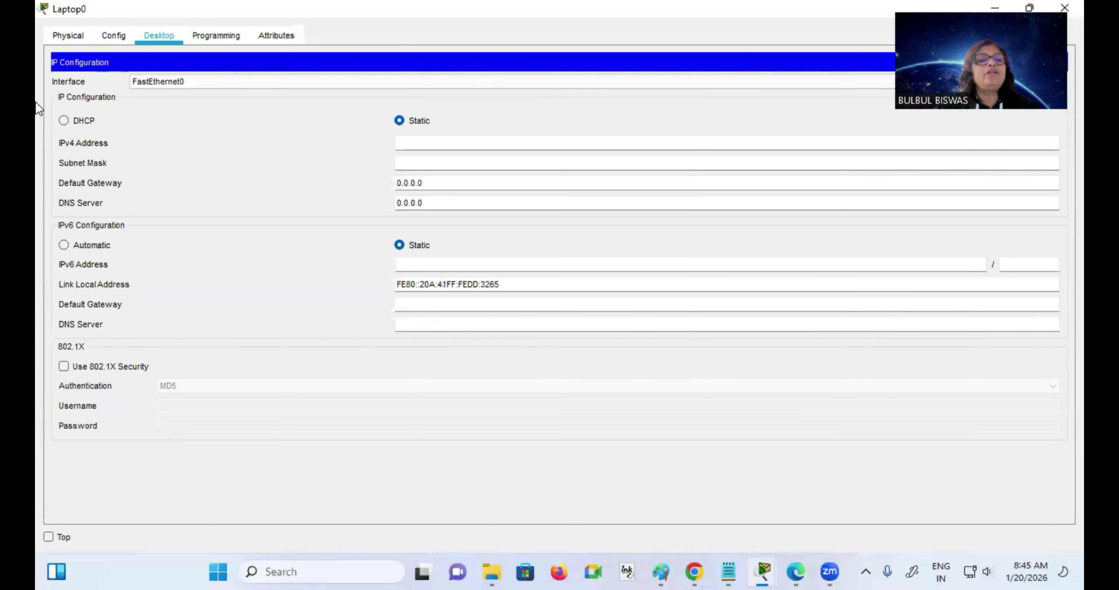
pyautogui.click(72, 123)
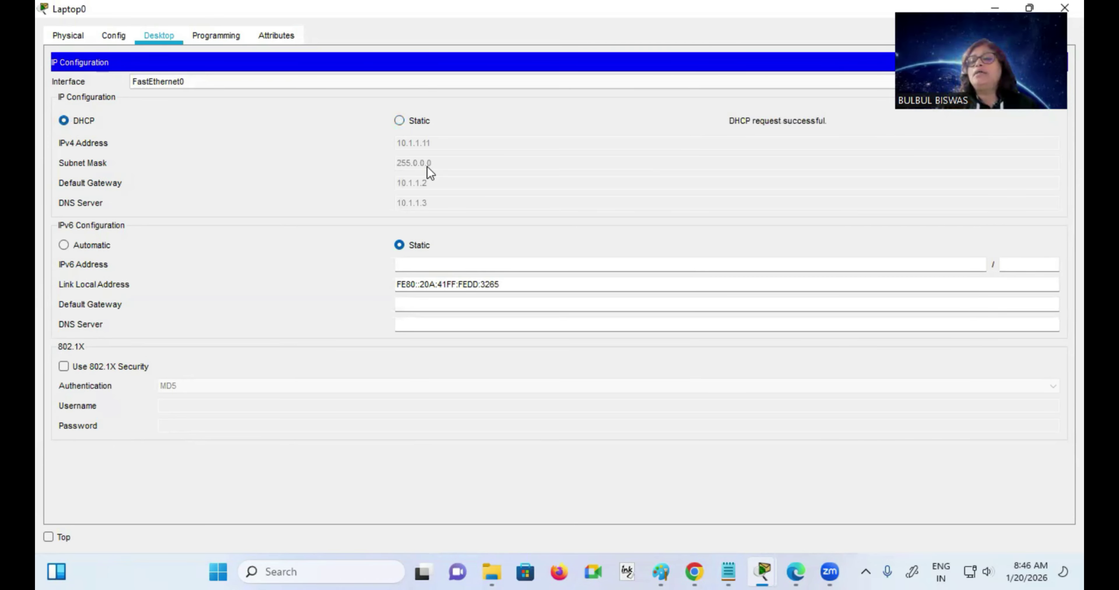
pyautogui.doubleClick(169, 16)
pyautogui.click(704, 221)
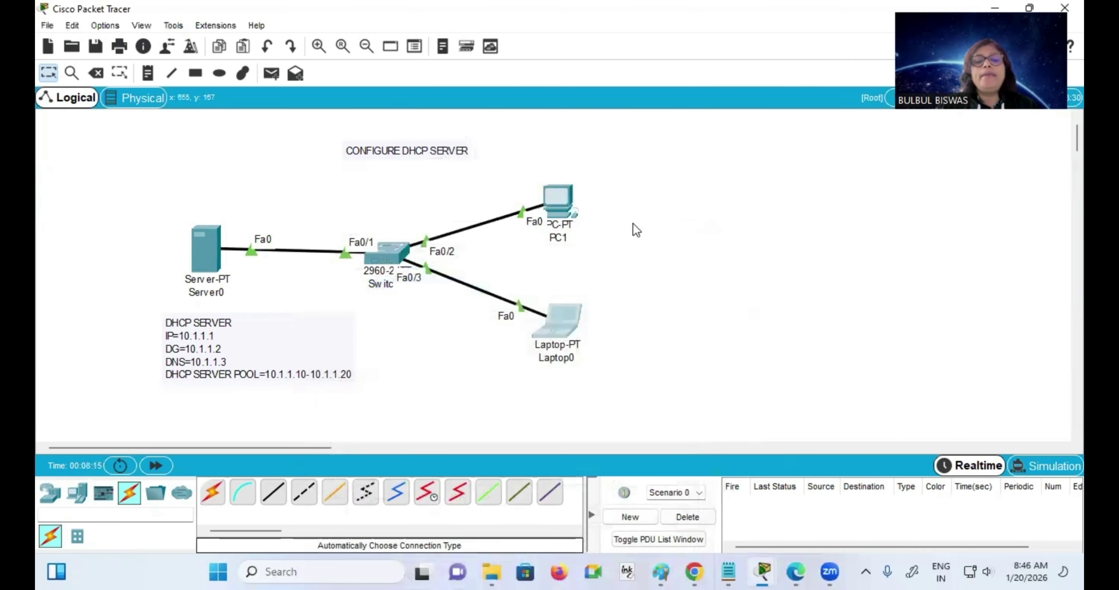
# - Shift PC1 and Laptop0 up to make room, and place two 2960 switches and two PCs in the workspace below them
pyautogui.moveTo(556, 204); pyautogui.dragTo(579, 178)
pyautogui.moveTo(559, 326); pyautogui.dragTo(594, 290)
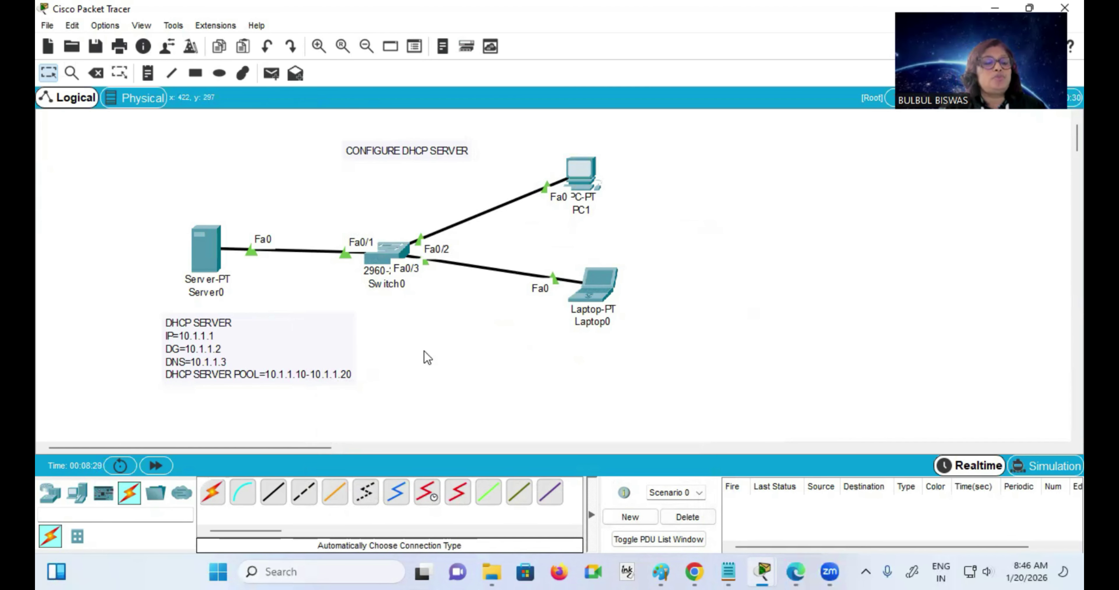
pyautogui.click(50, 492)
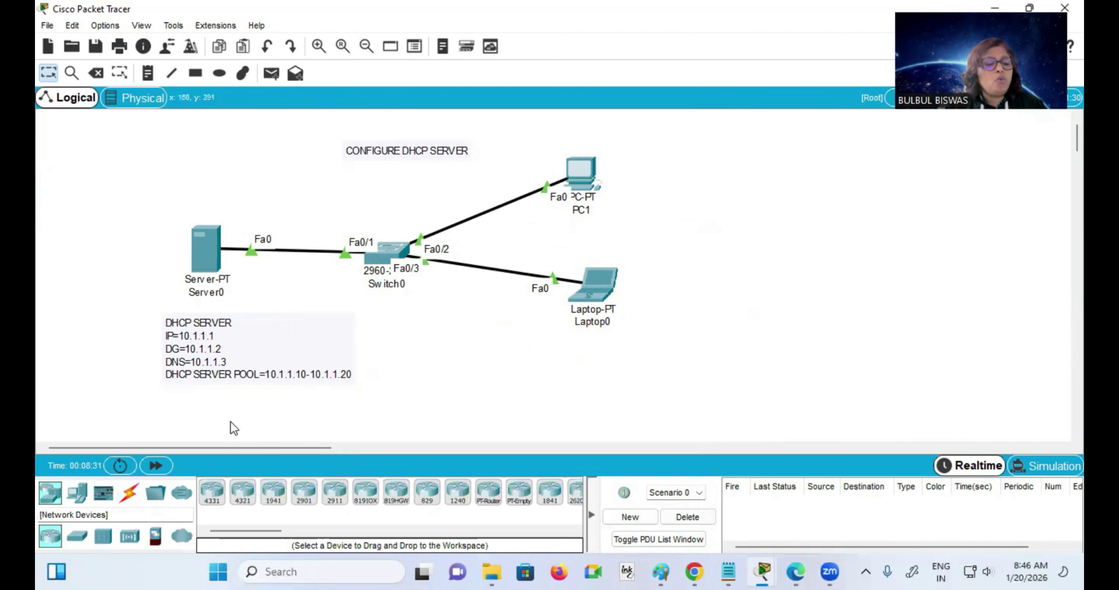
pyautogui.click(76, 536)
pyautogui.moveTo(212, 495); pyautogui.dragTo(466, 381)
pyautogui.moveTo(213, 497); pyautogui.dragTo(677, 404)
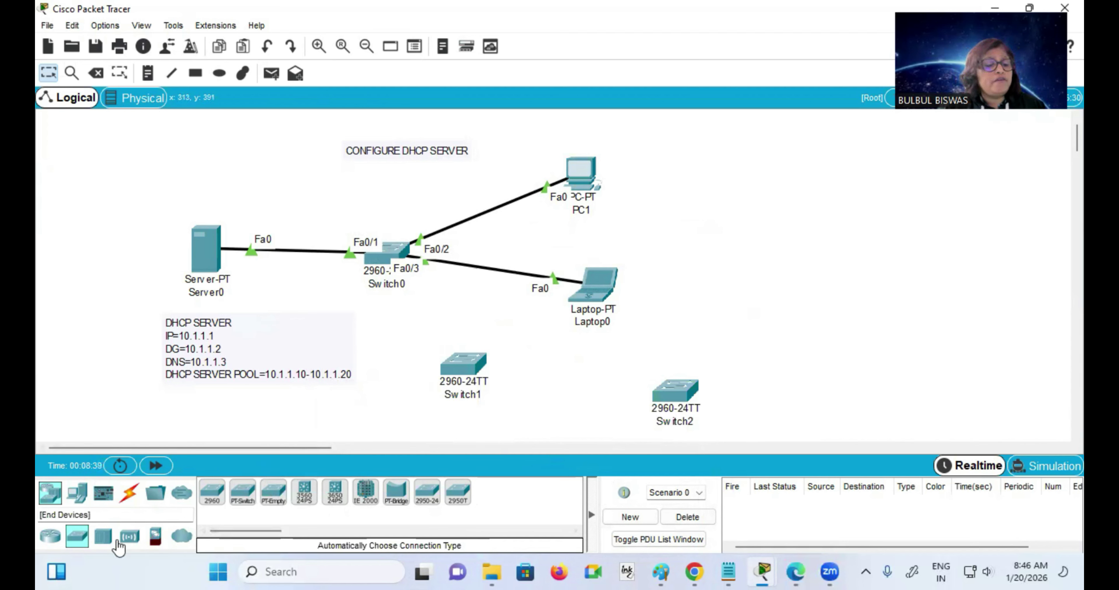
pyautogui.click(77, 493)
pyautogui.moveTo(212, 493); pyautogui.dragTo(839, 412)
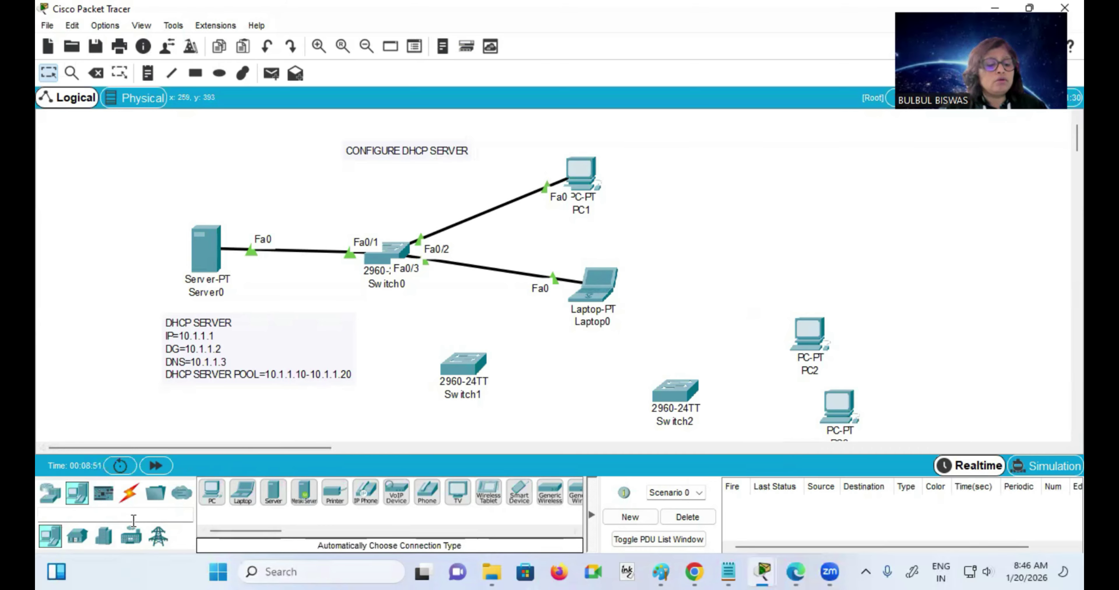
# - Cable Switch0 to Switch1 and Switch1 to Switch2 with the automatically chosen connection type
pyautogui.click(129, 493)
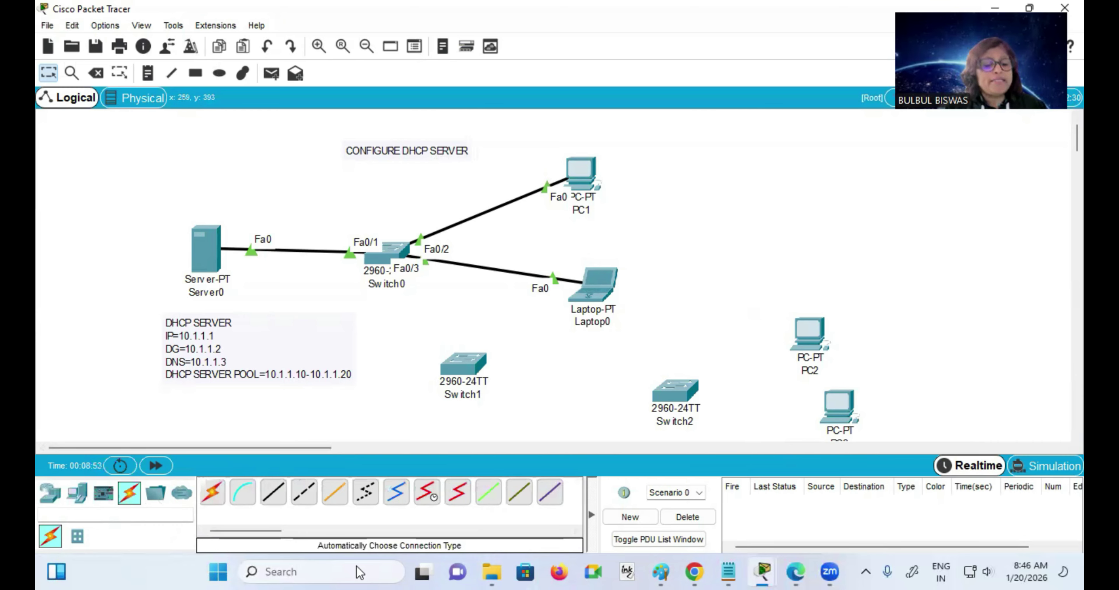
pyautogui.click(219, 494)
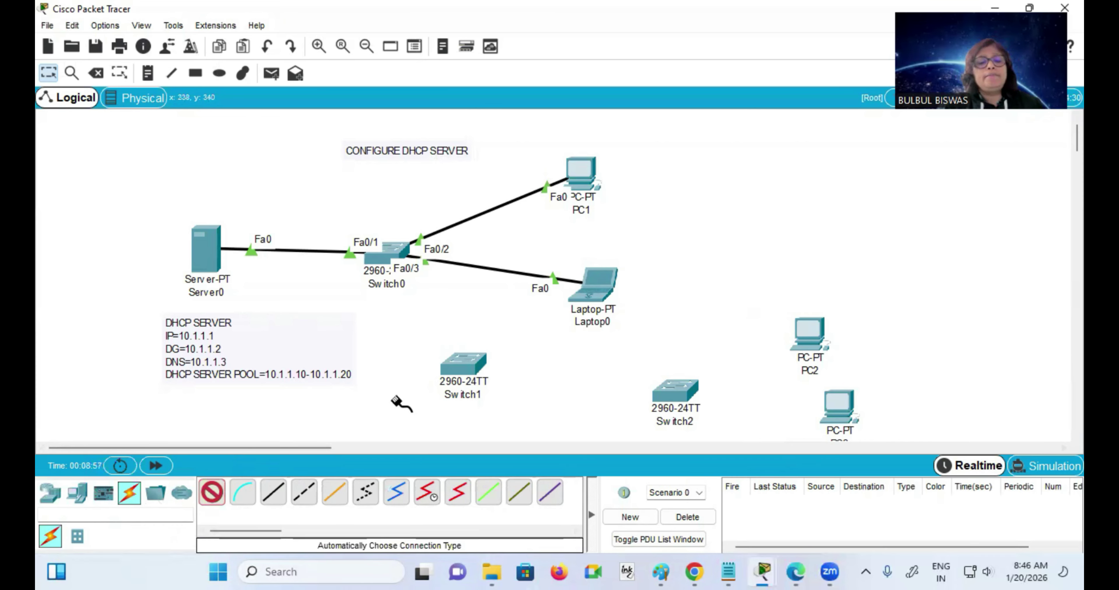
pyautogui.click(411, 278)
pyautogui.click(463, 368)
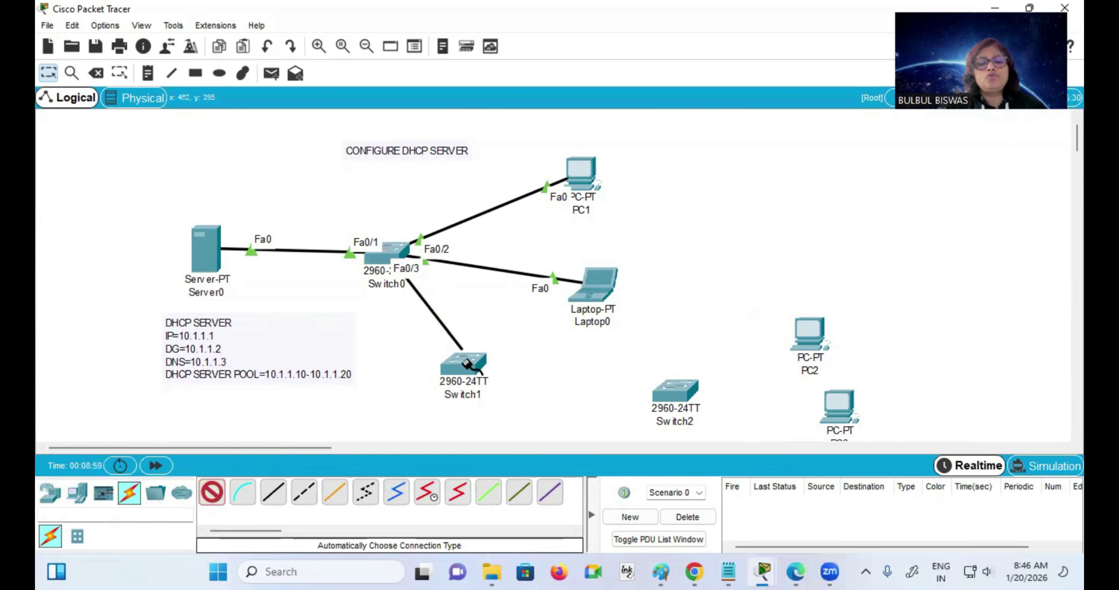
pyautogui.click(677, 391)
pyautogui.click(468, 371)
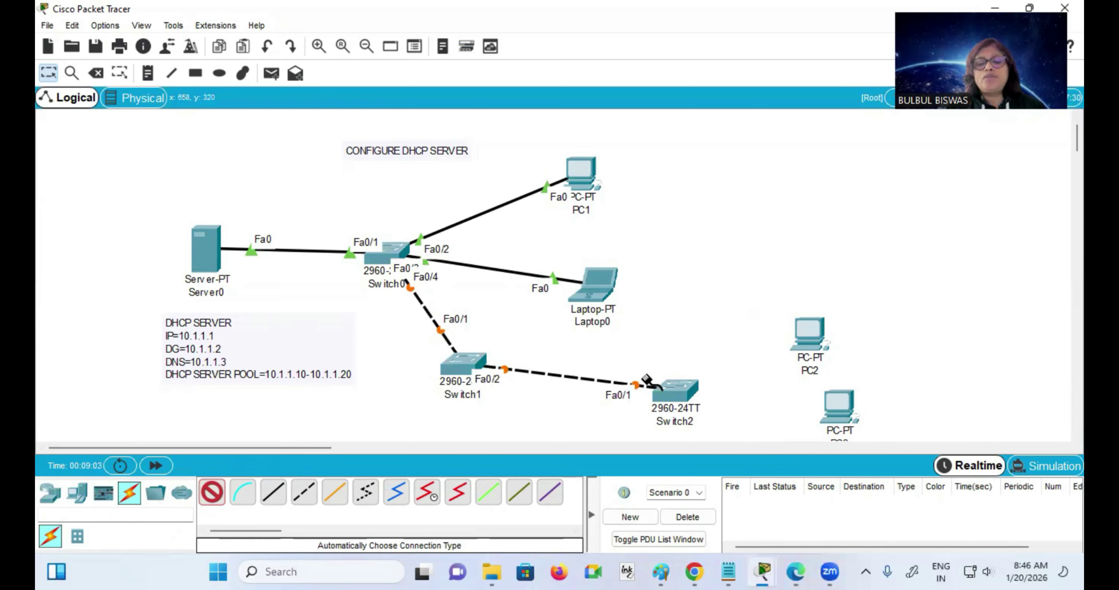
# - Cable PC2 and PC3 to Switch2 with the automatic connection type, and fast-forward the simulation time
pyautogui.click(801, 340)
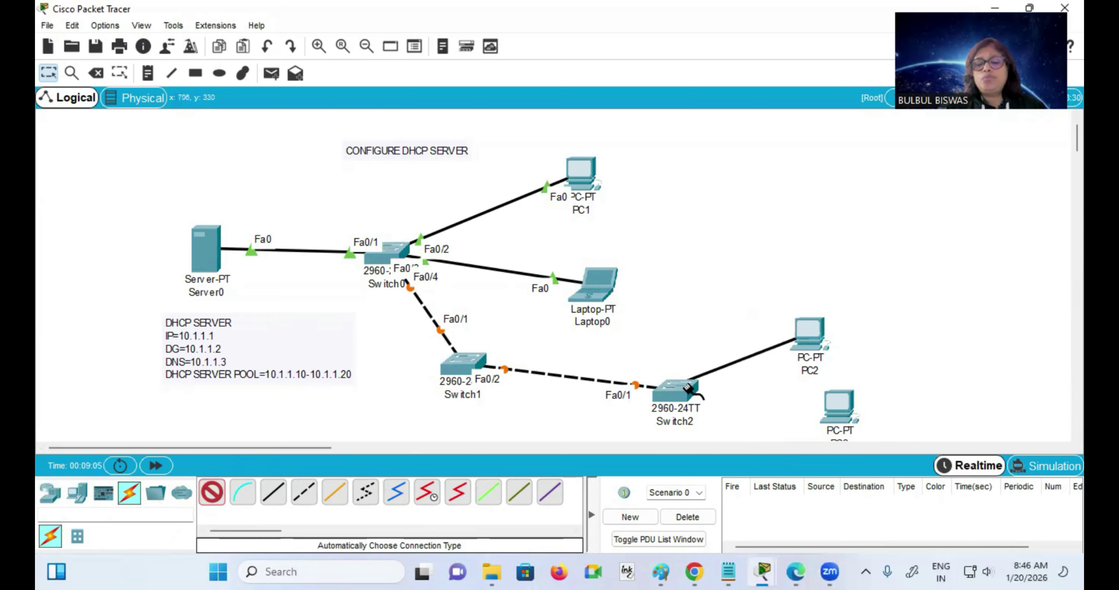
pyautogui.click(684, 392)
pyautogui.click(838, 403)
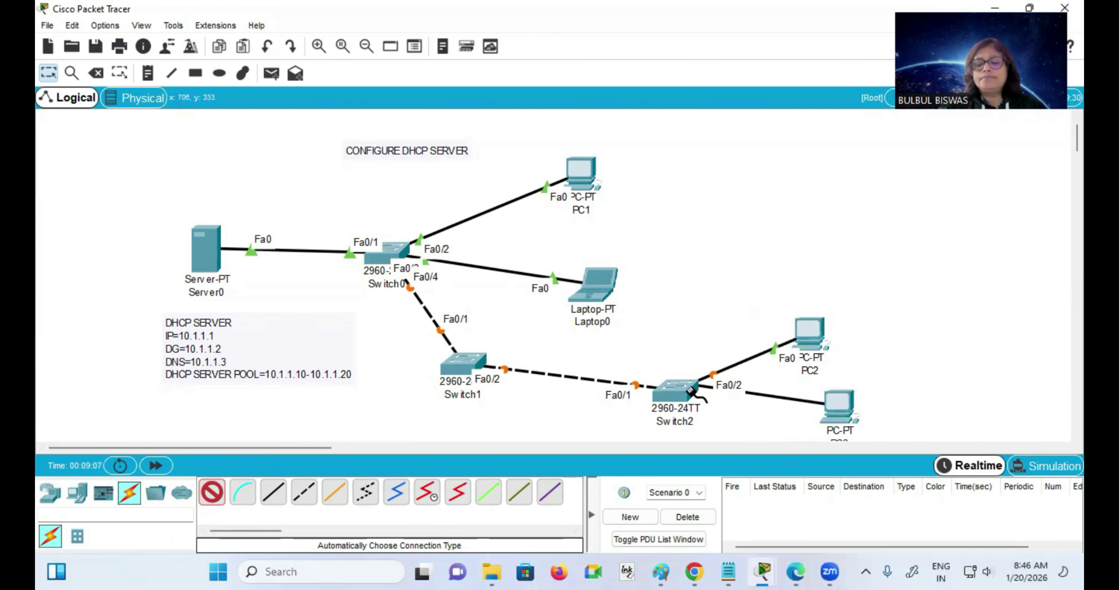
pyautogui.click(695, 396)
pyautogui.click(211, 491)
pyautogui.click(157, 473)
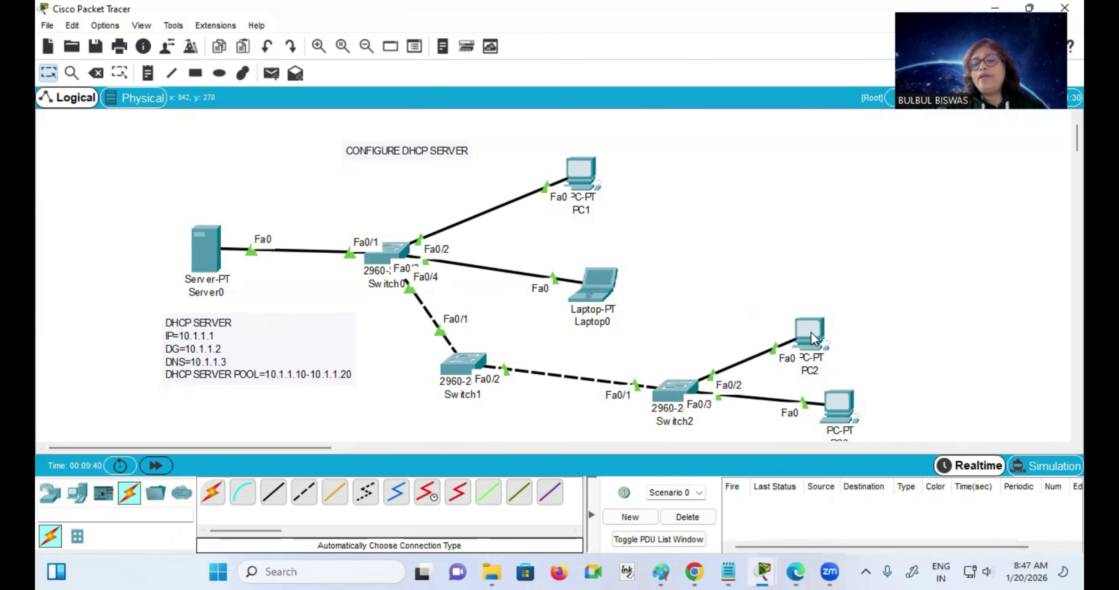
# - Switch PC2's IP configuration from static to DHCP and close its window
pyautogui.click(813, 338)
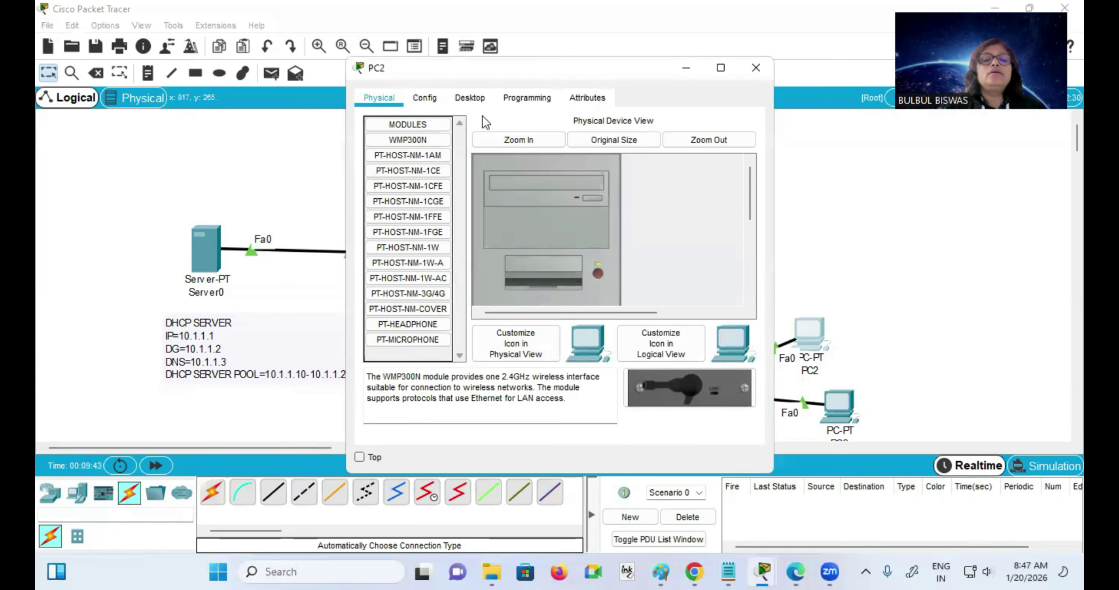
pyautogui.click(471, 104)
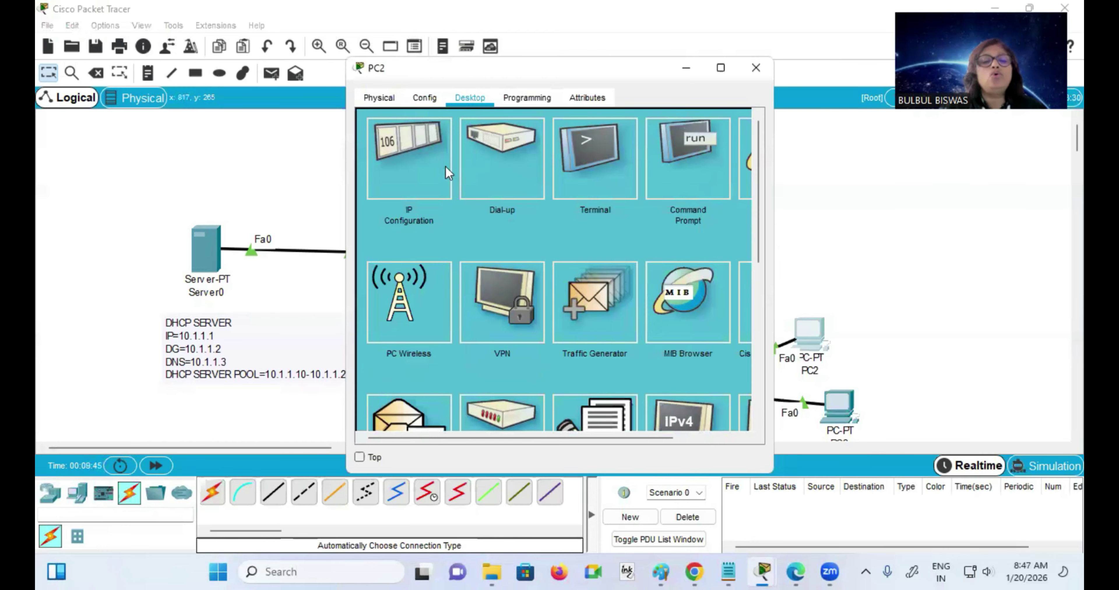
pyautogui.click(427, 177)
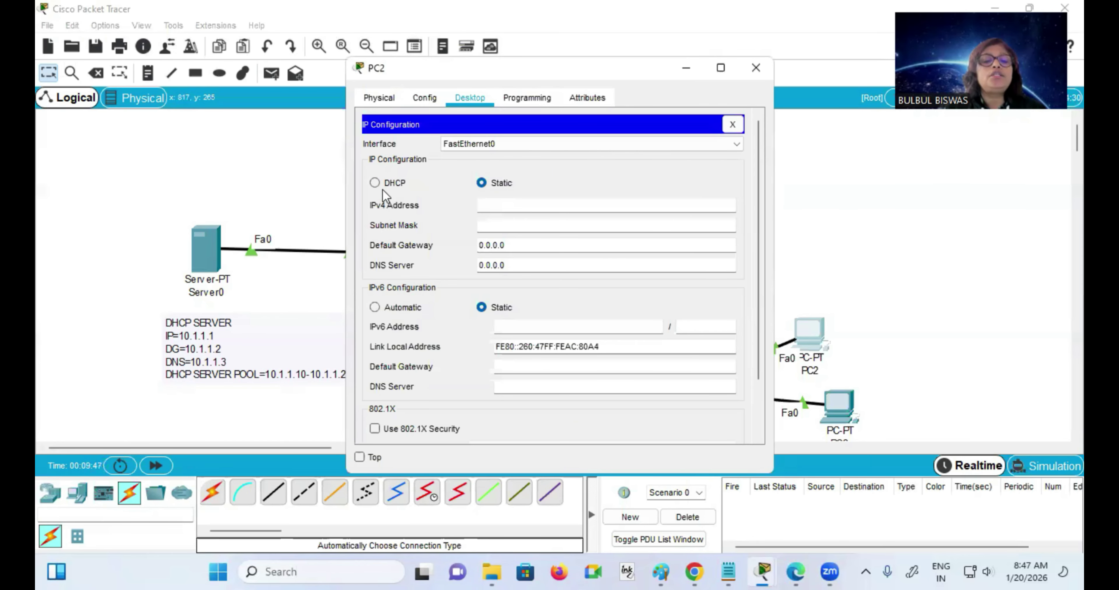
pyautogui.click(375, 183)
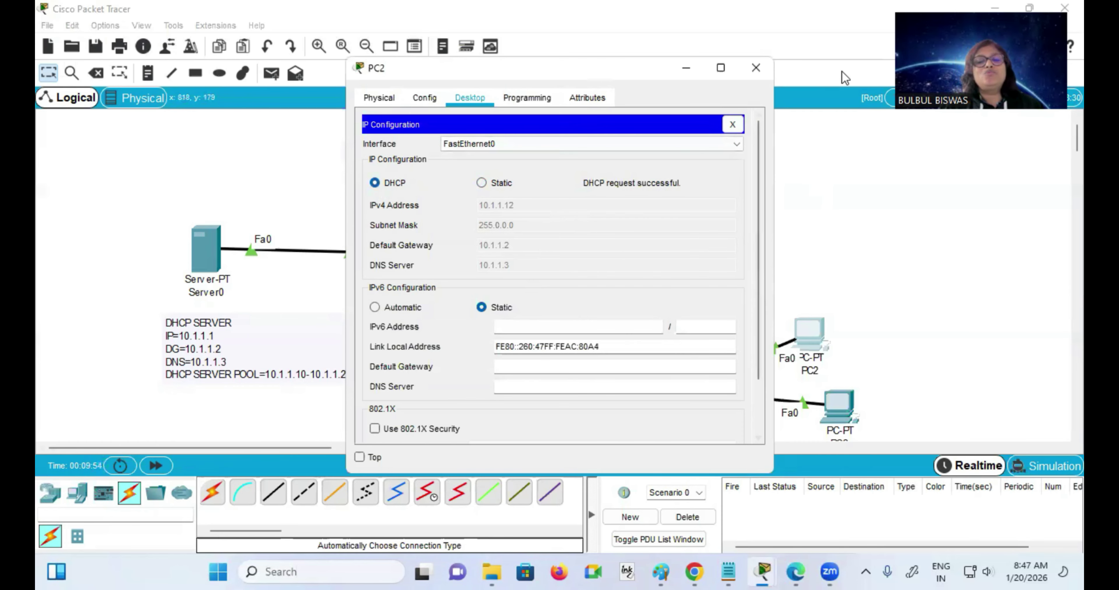
pyautogui.click(755, 68)
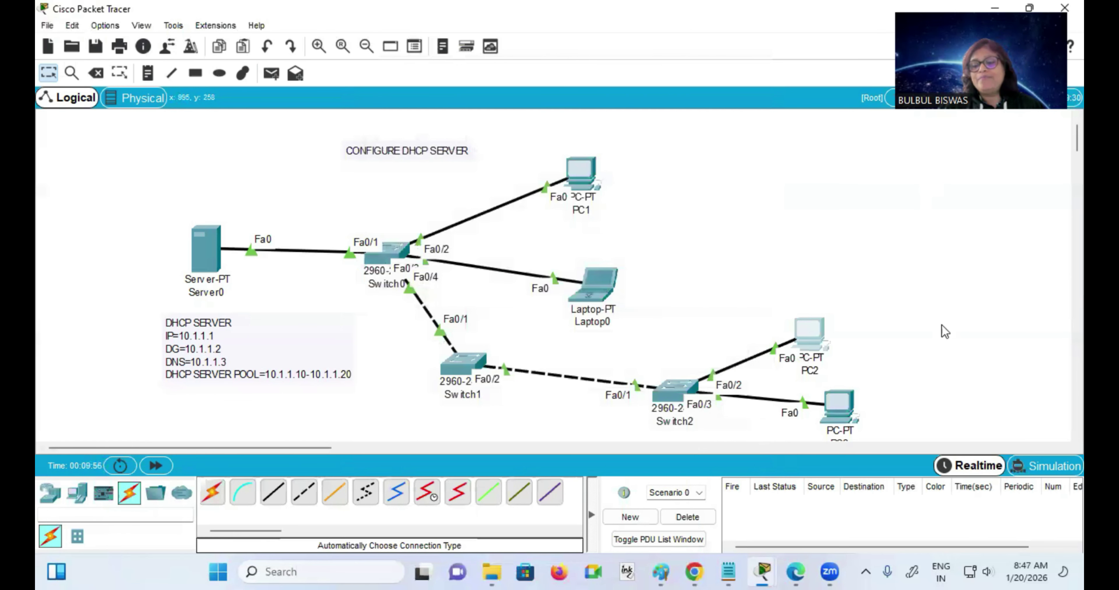
# - Switch PC3's IP configuration from static to DHCP and close the IP Configuration tool
pyautogui.click(845, 408)
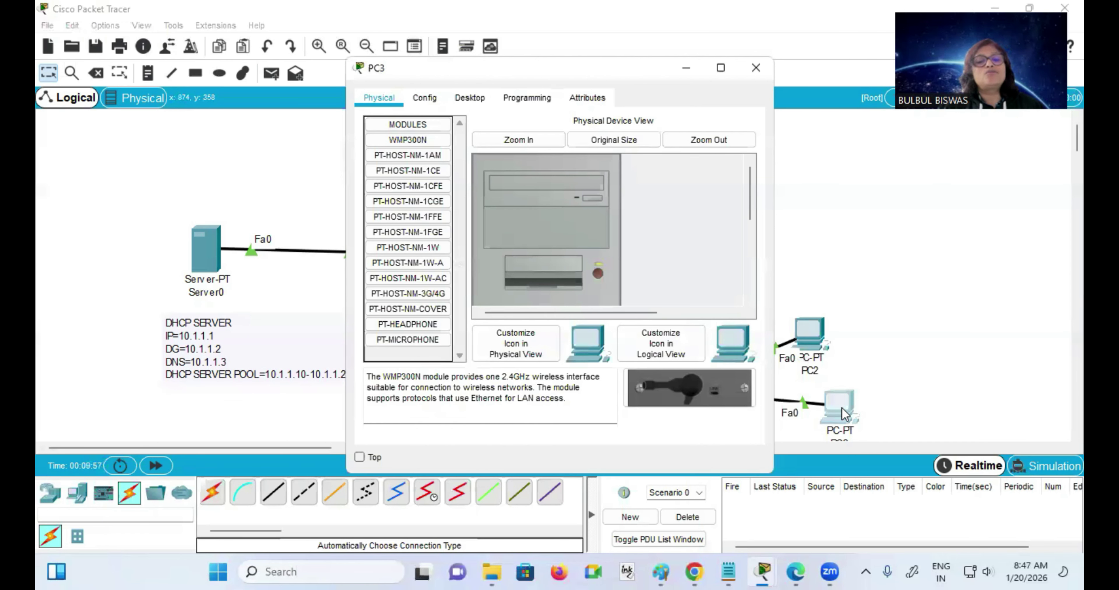
pyautogui.click(477, 98)
pyautogui.click(405, 183)
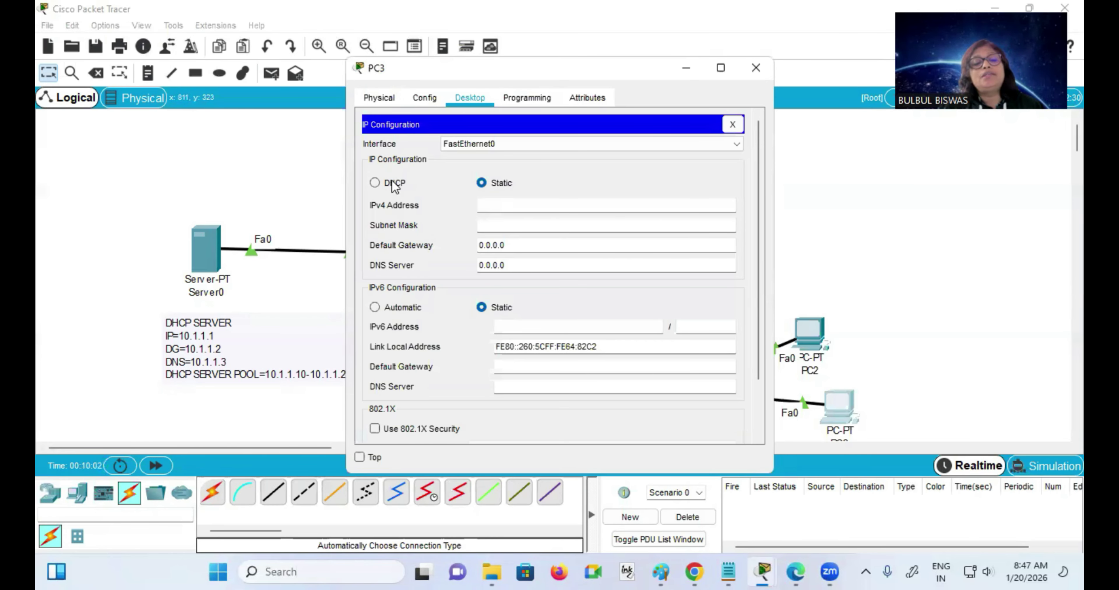
pyautogui.click(392, 182)
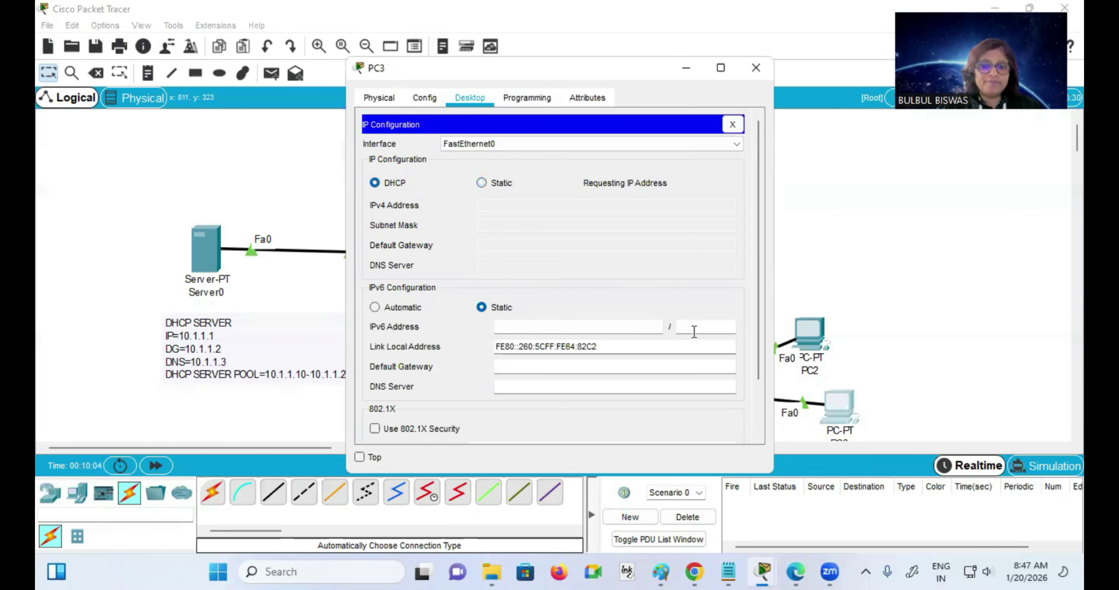
pyautogui.click(734, 125)
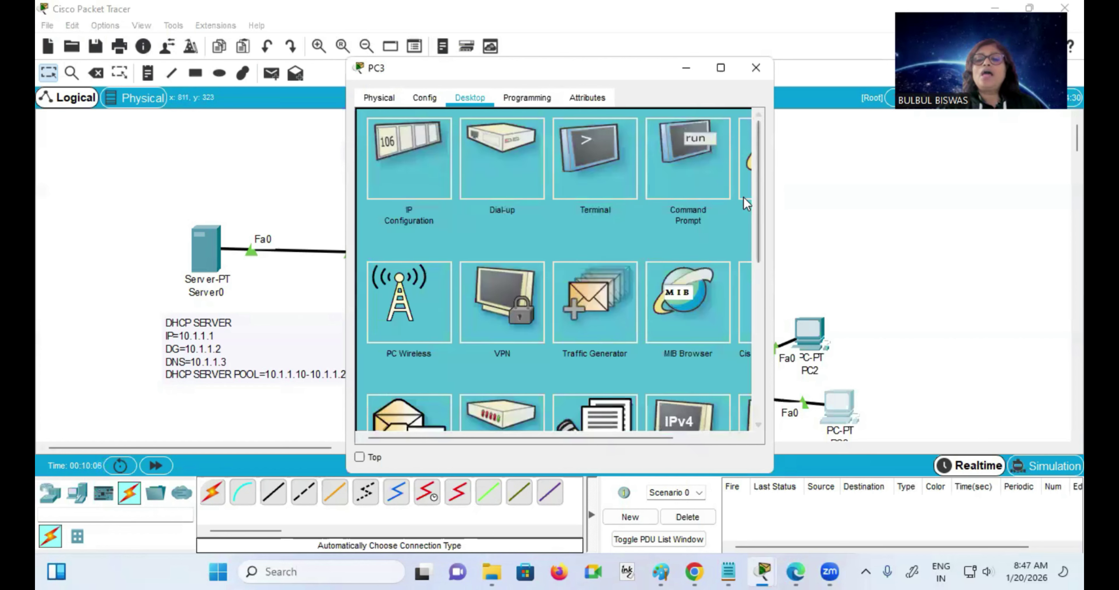
# - Run ipconfig and ping 10.1.1.10 from PC3's Command Prompt, then close PC3's window
pyautogui.click(686, 187)
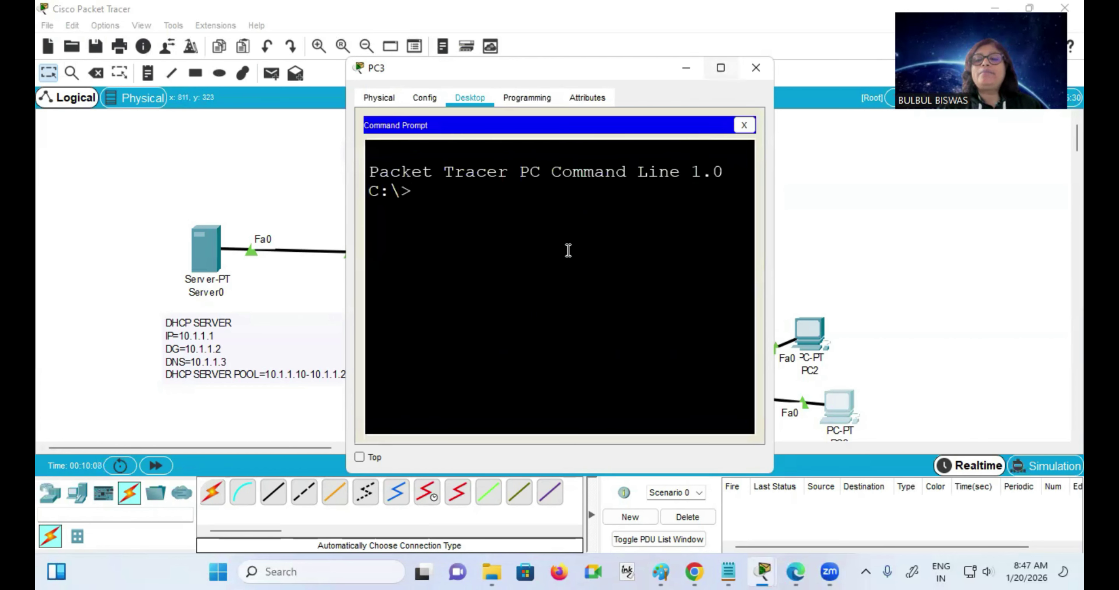
pyautogui.click(721, 68)
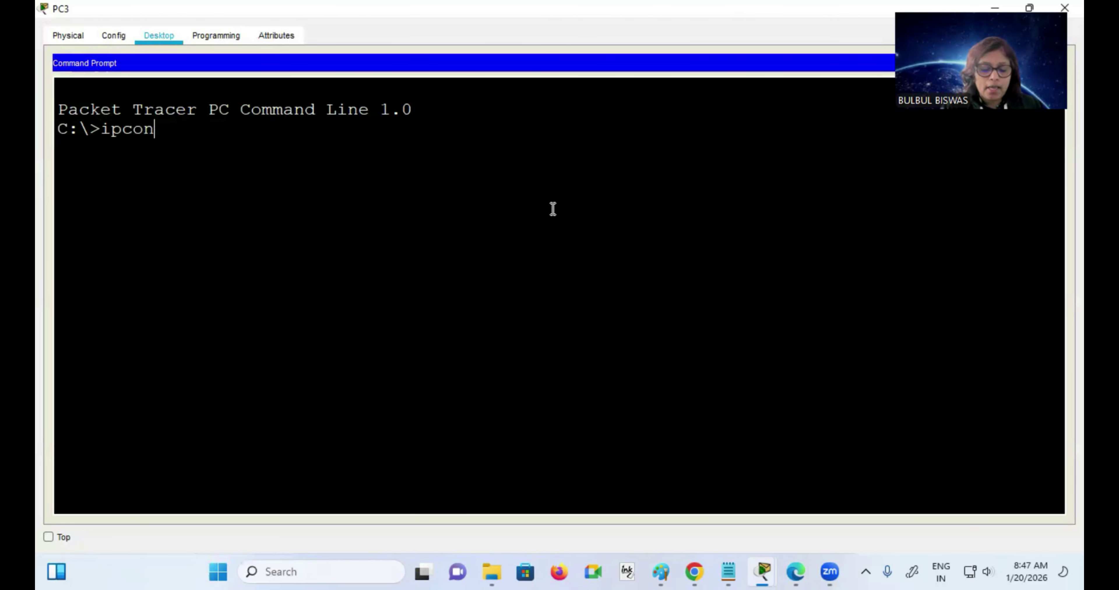
pyautogui.press('Return')
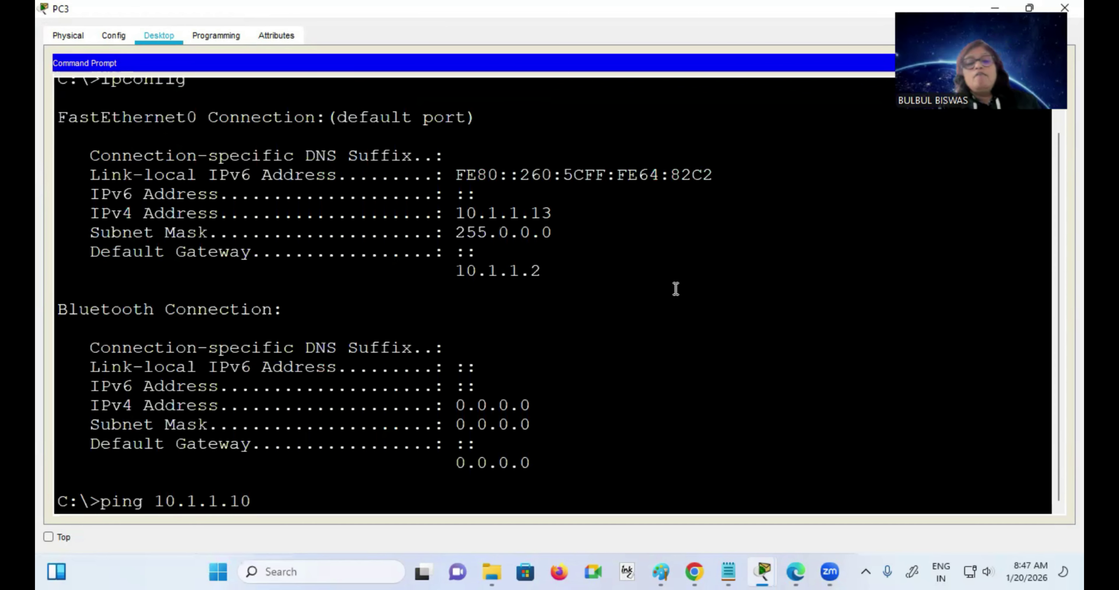
pyautogui.press('Return')
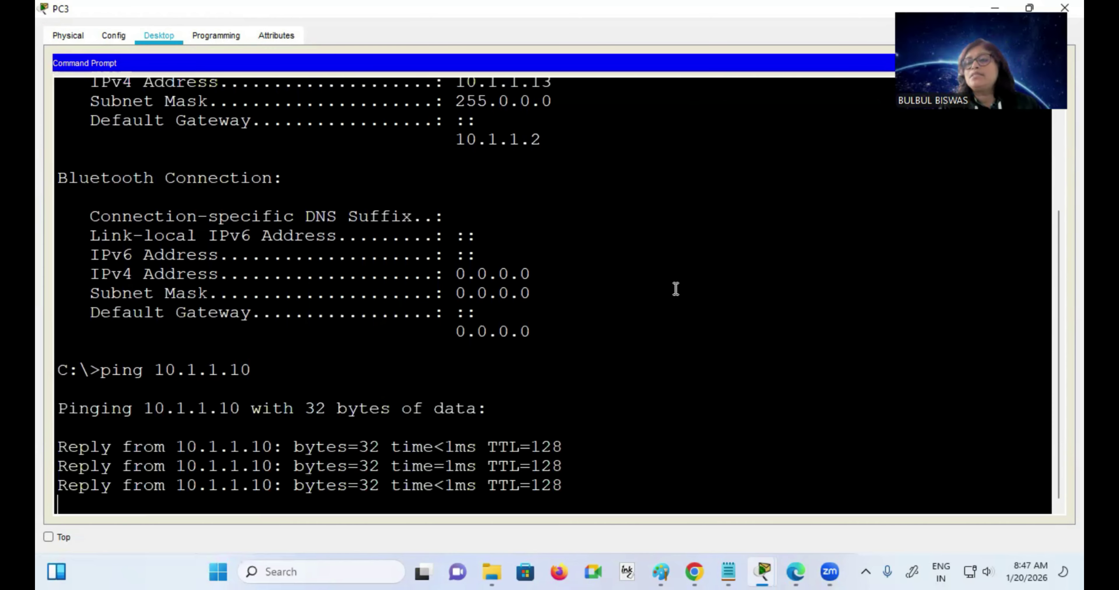
pyautogui.doubleClick(184, 16)
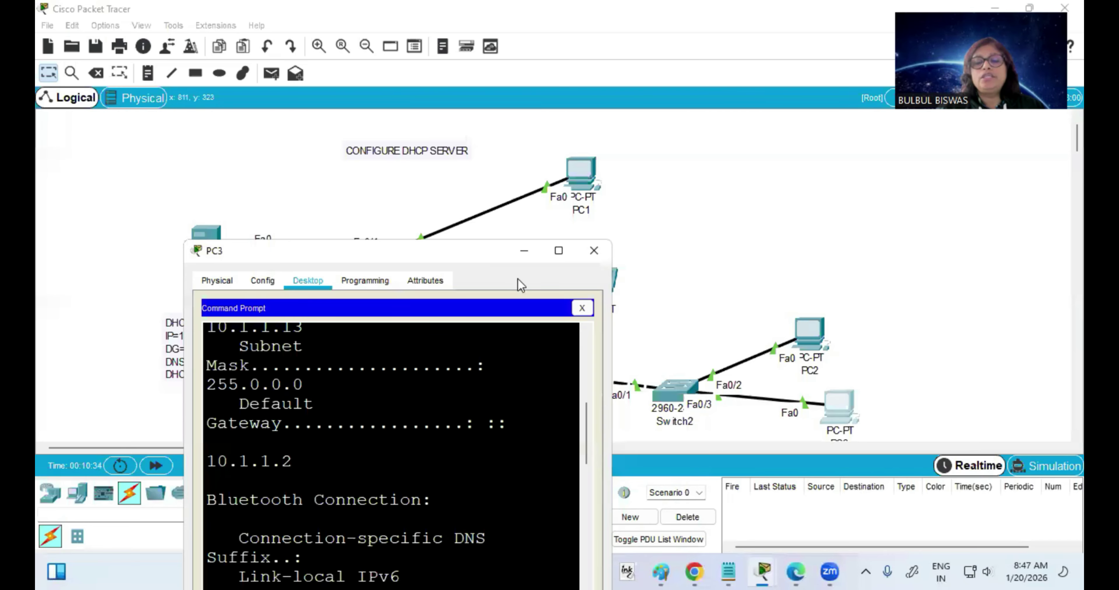
pyautogui.click(593, 253)
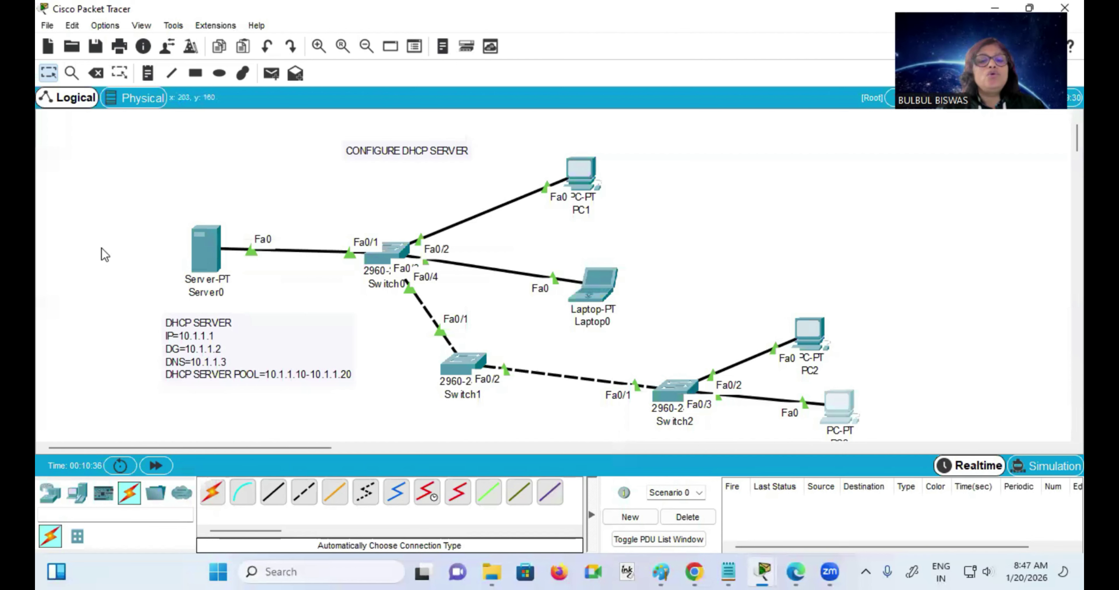